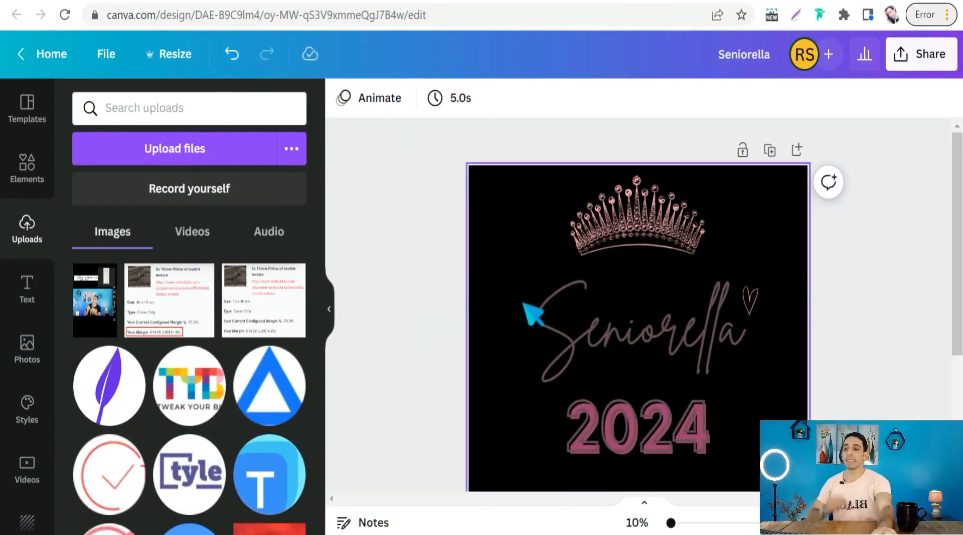
Download the Seniorella design as a PNG at 4,500 × 5,400 px with a transparent background
scroll(633, 301, "down", 2)
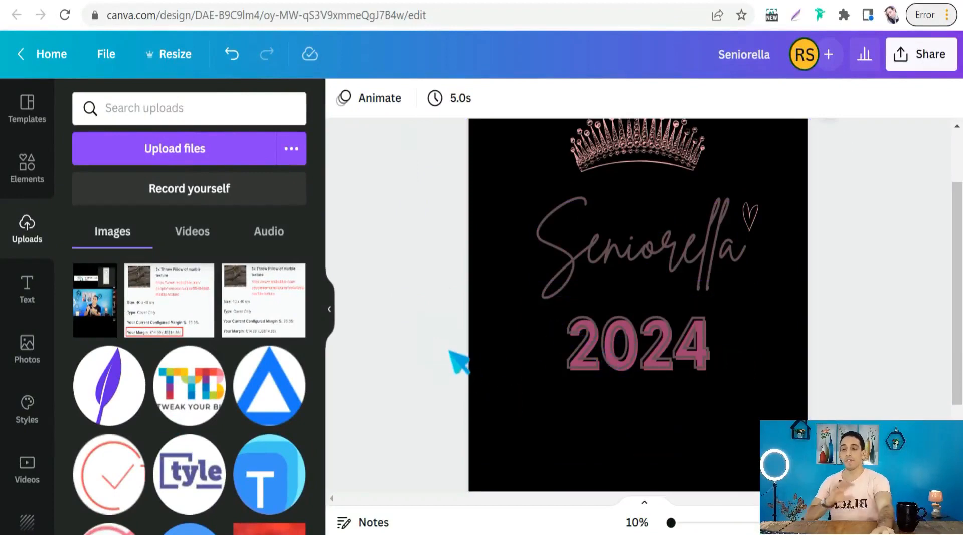
scroll(526, 353, "up", 2)
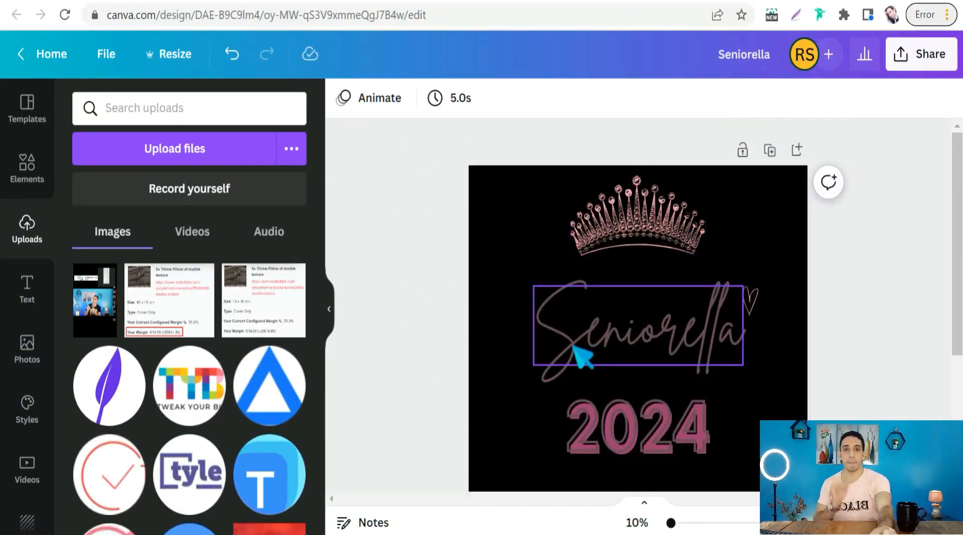
left_click(898, 65)
scroll(780, 351, "down", 2)
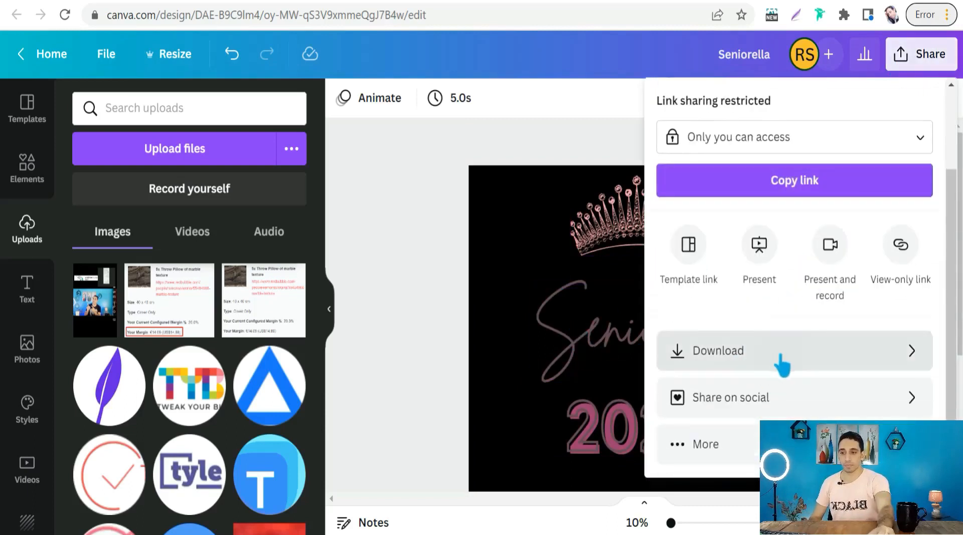
left_click(779, 353)
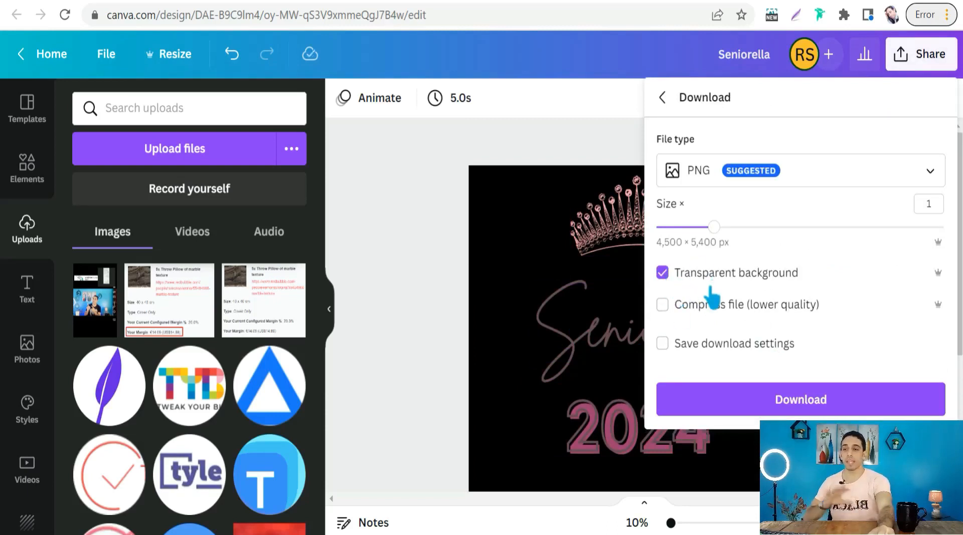
left_click(767, 407)
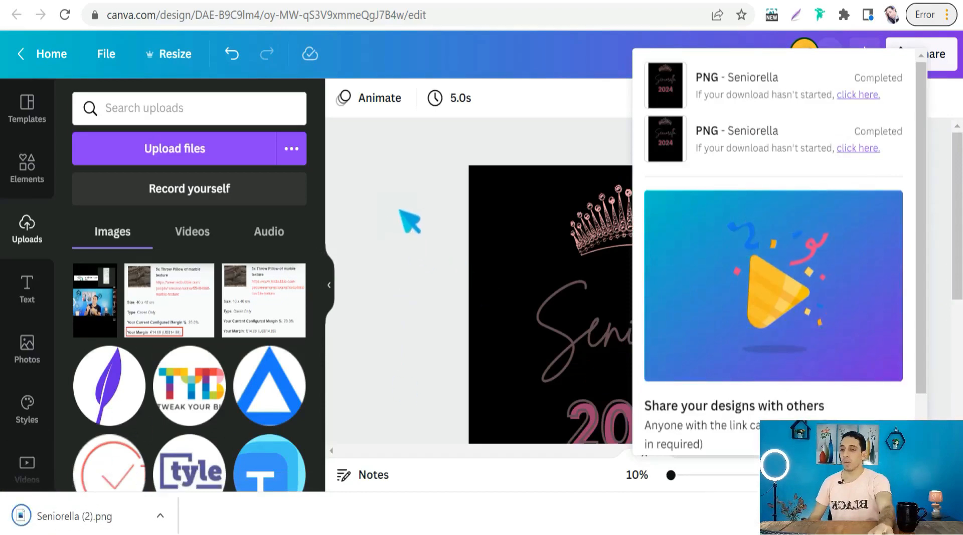
Upload the exported file Seniorella (2).png to the image uploads and add a new page after the design
left_click(137, 159)
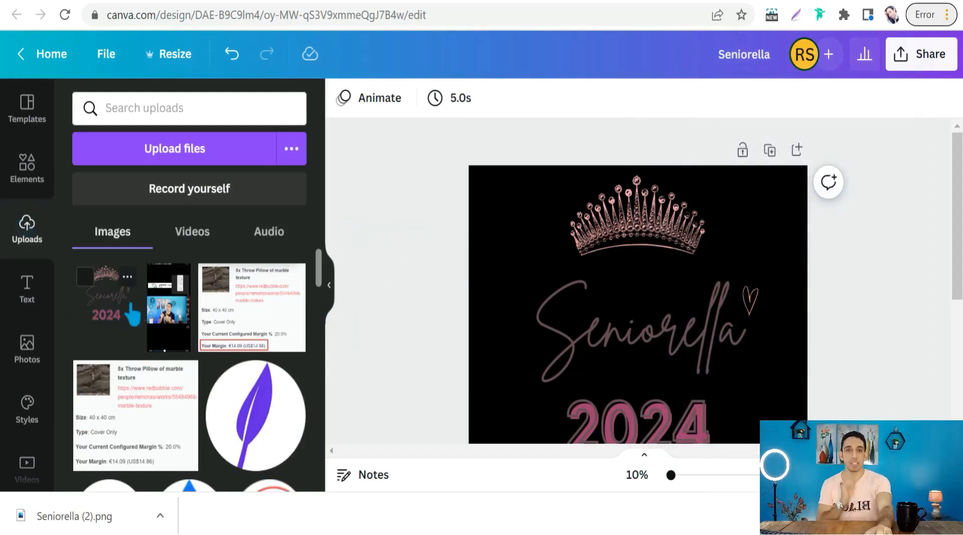
scroll(499, 290, "down", 5)
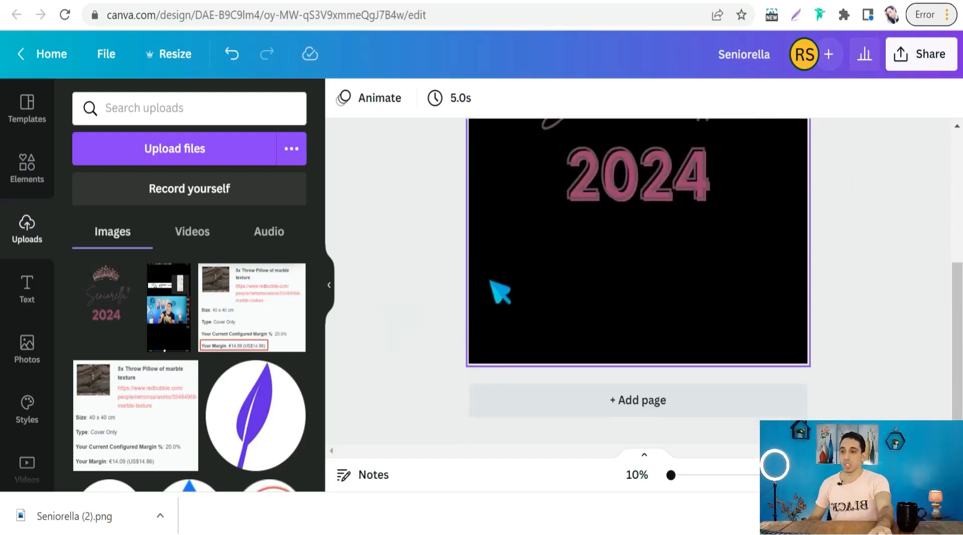
left_click(596, 412)
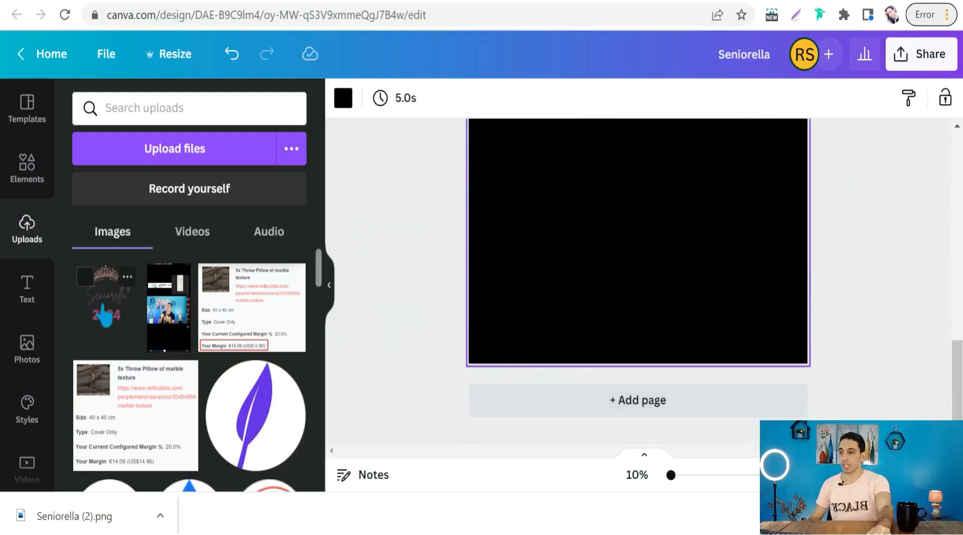
Place the uploaded Seniorella 2024 image on the new page and move it toward the page's upper part
left_click_drag(486, 212, 612, 153)
scroll(711, 281, "up", 3)
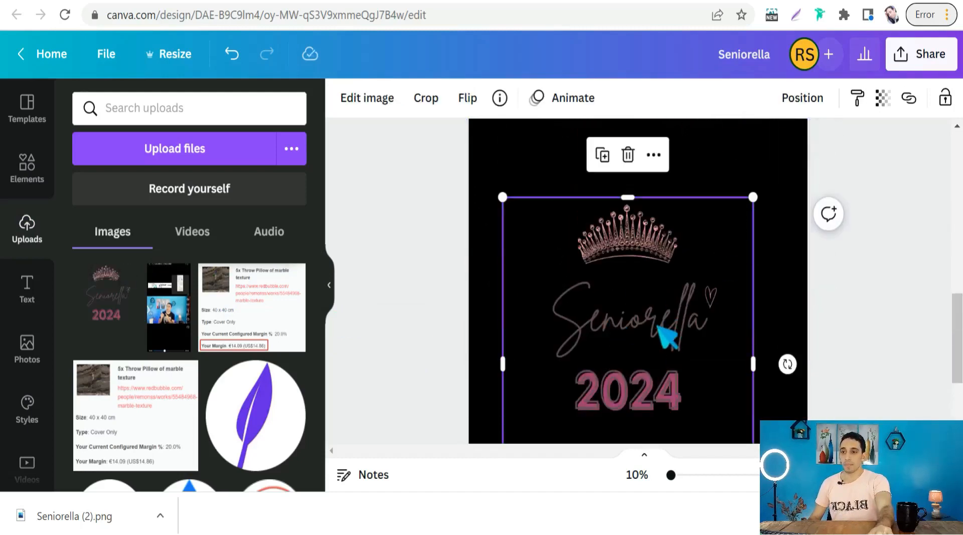
left_click_drag(657, 321, 680, 267)
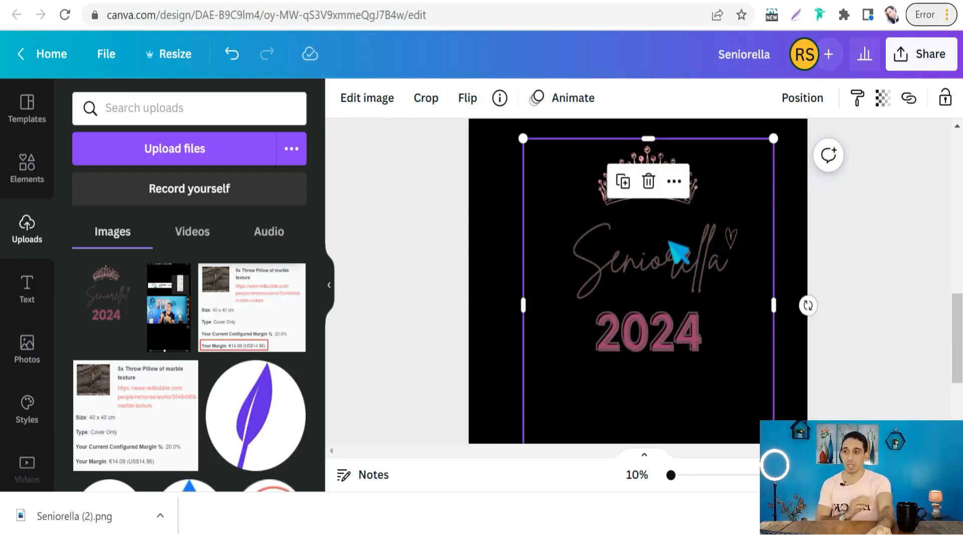
Open the full Smartmockups collection for the placed image and choose the T-shirt 1 mockup
left_click(367, 100)
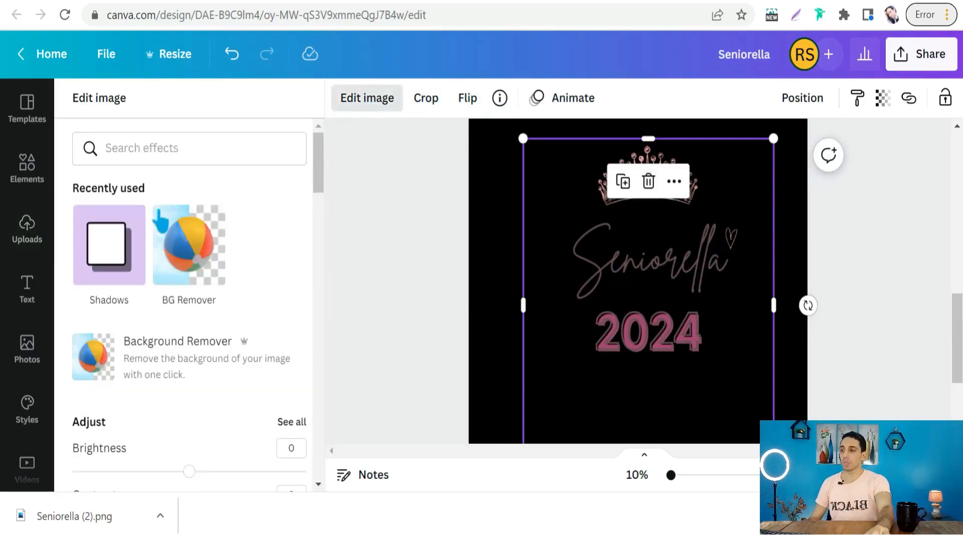
scroll(161, 245, "down", 10)
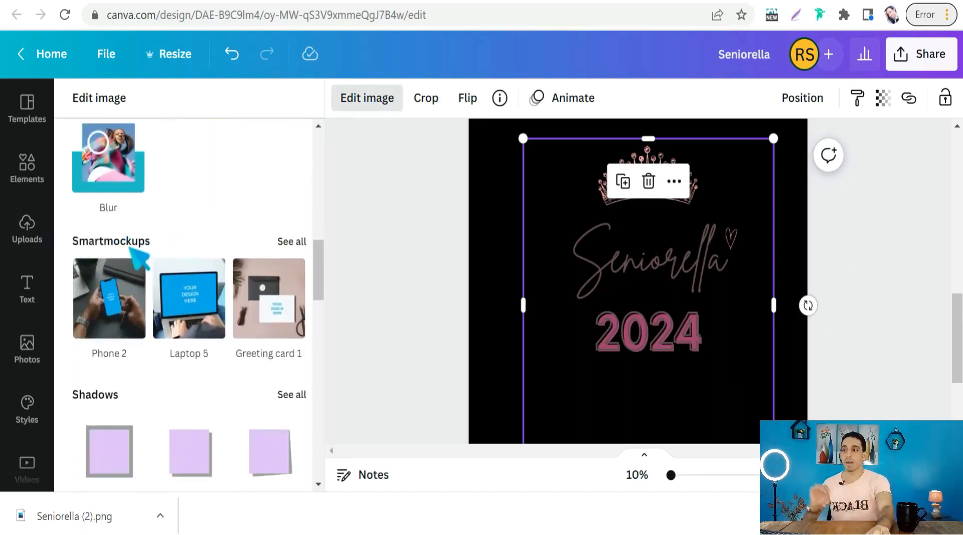
left_click(291, 243)
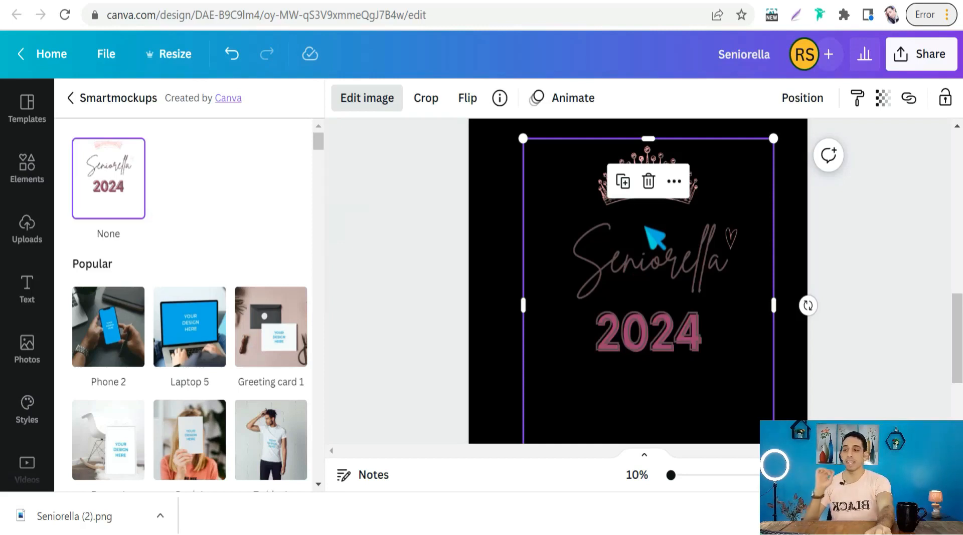
scroll(150, 346, "down", 2)
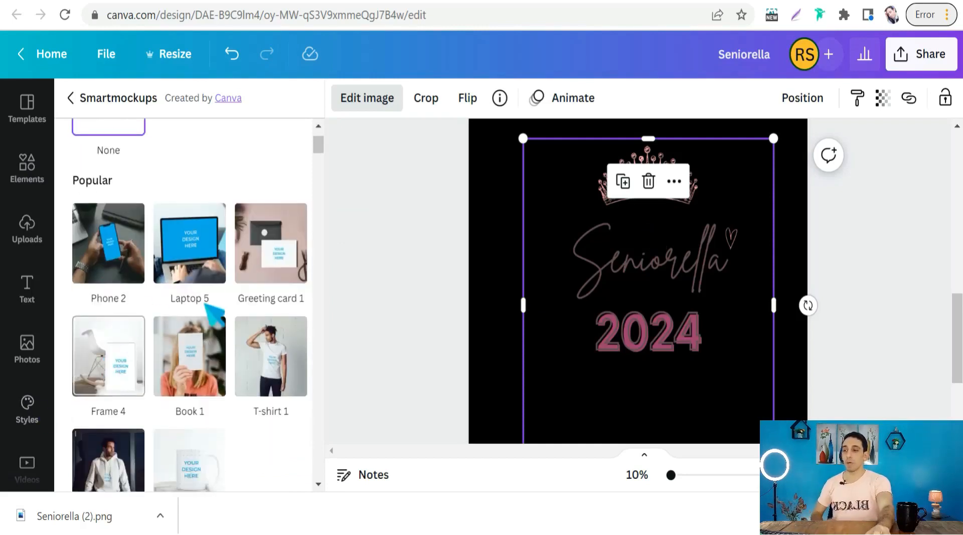
scroll(281, 296, "down", 4)
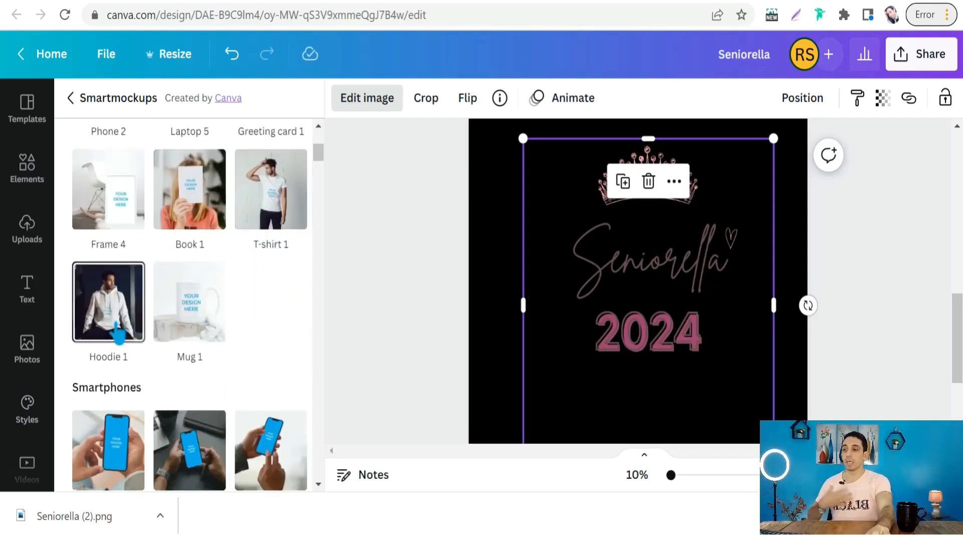
scroll(147, 319, "down", 1)
scroll(146, 320, "down", 1)
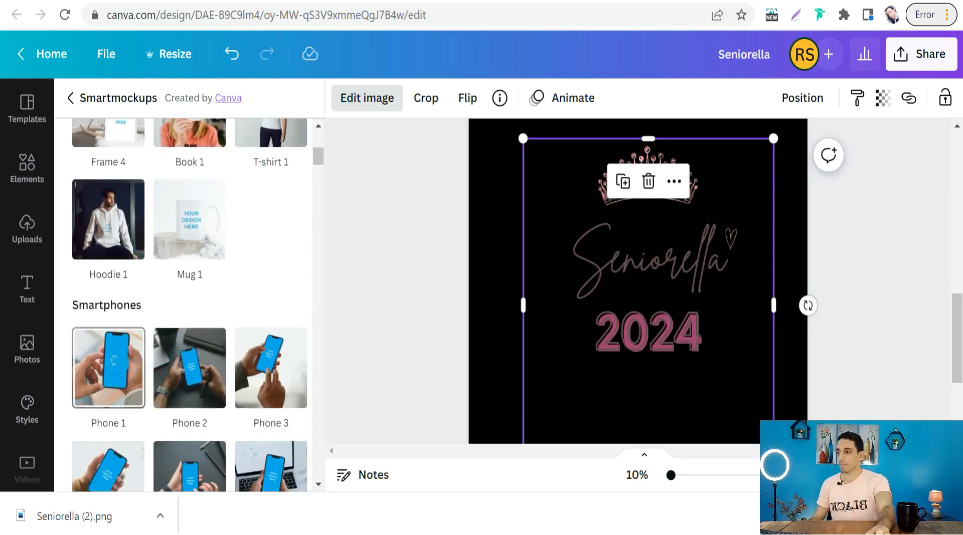
scroll(89, 357, "up", 3)
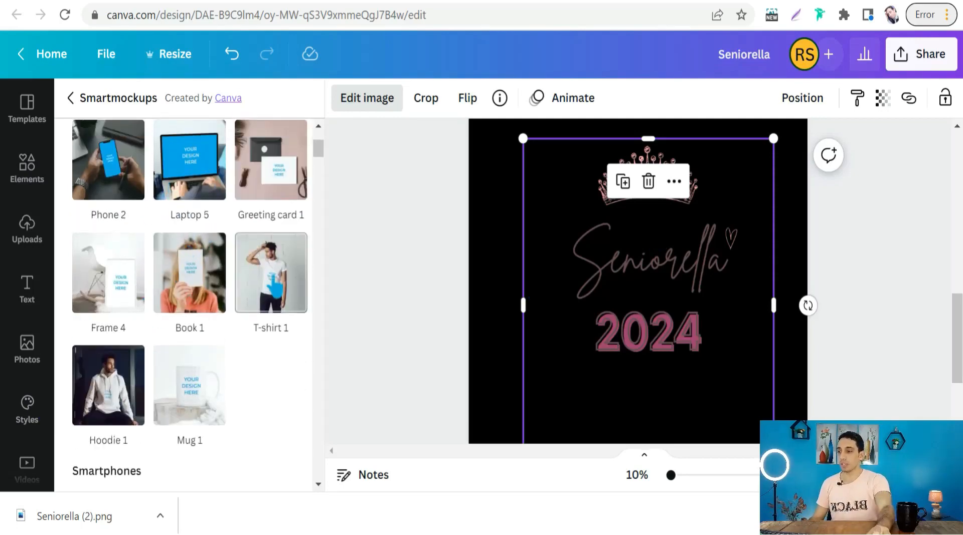
left_click(282, 288)
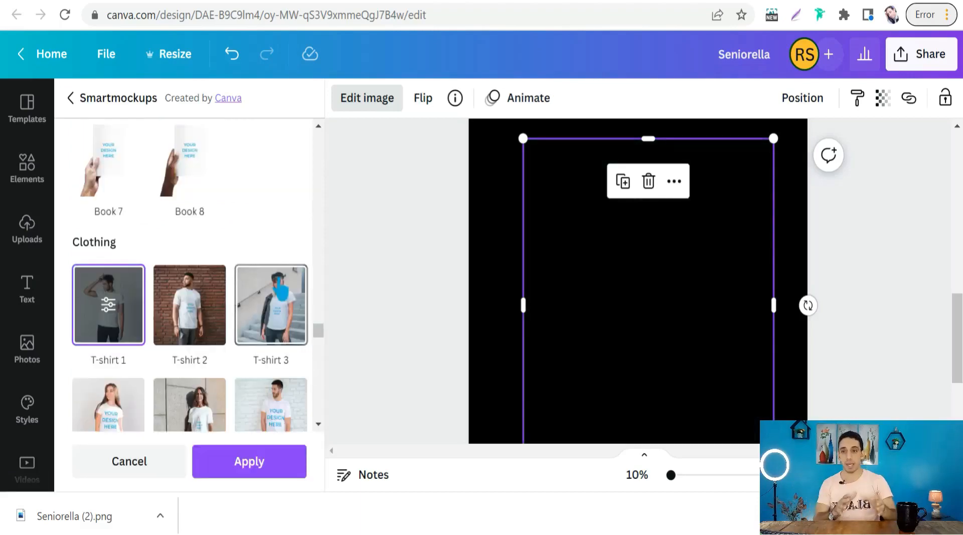
Switch the image's mockup to Sweatshirt 3 from the Clothing category
scroll(185, 321, "down", 2)
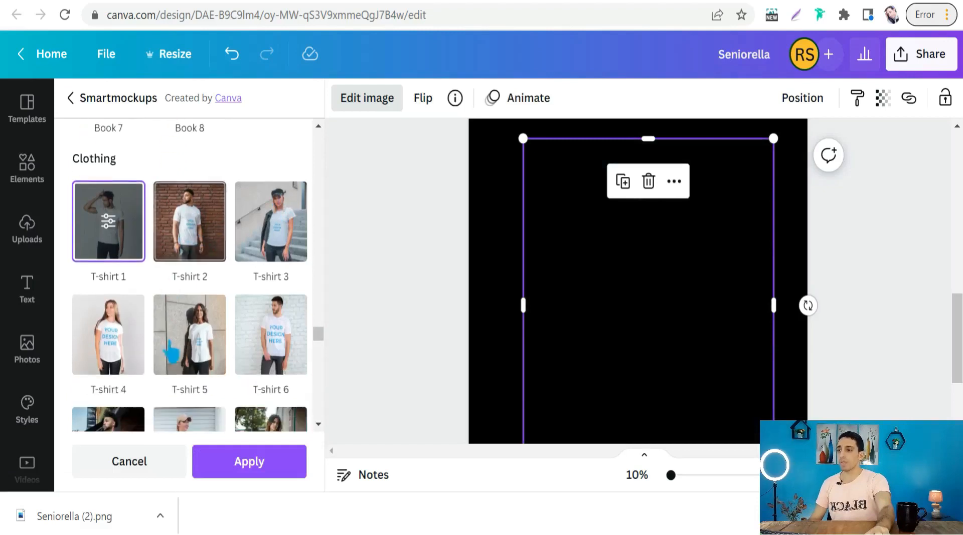
scroll(173, 296, "down", 4)
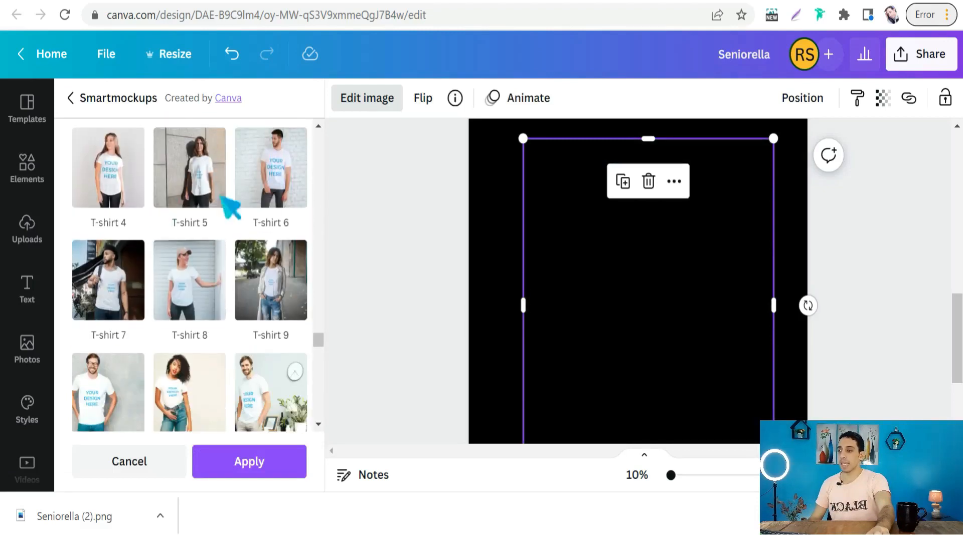
scroll(193, 273, "down", 6)
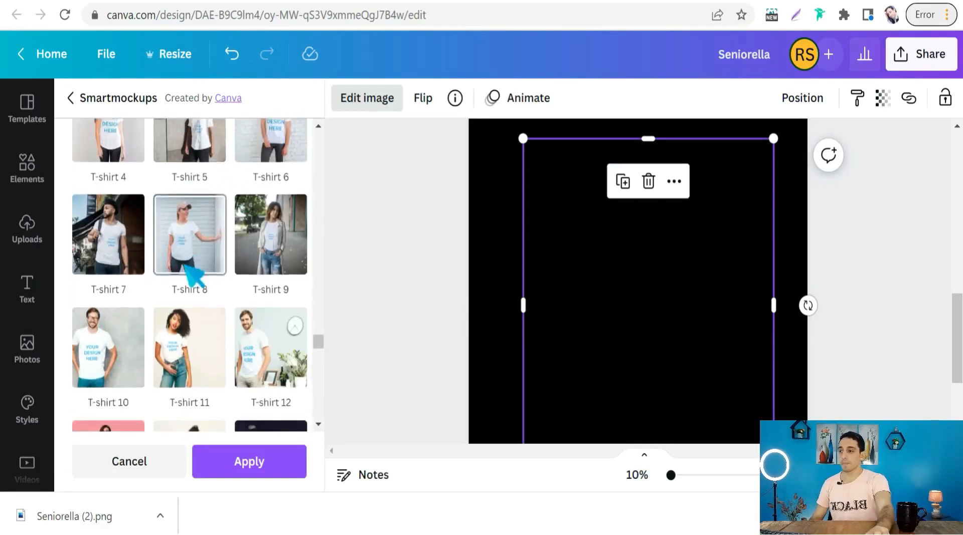
scroll(138, 313, "down", 4)
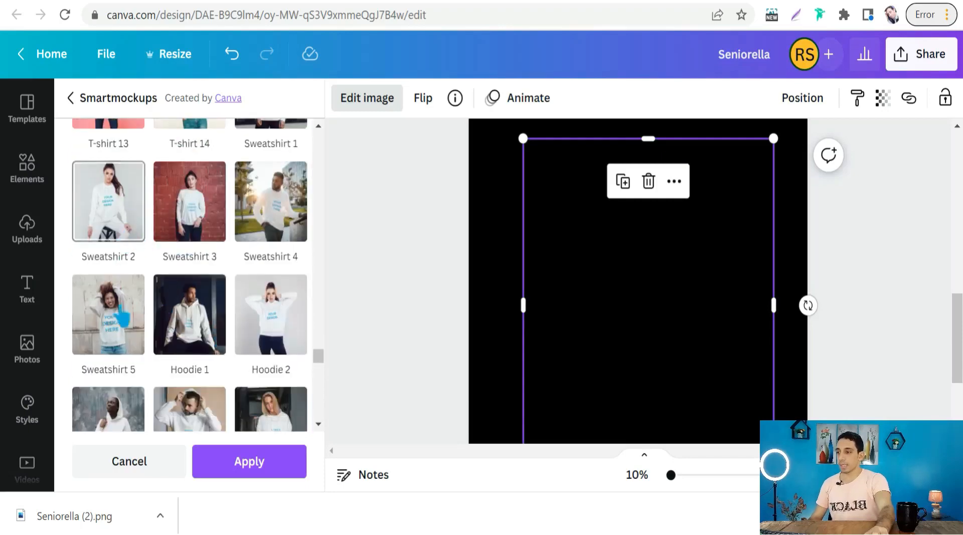
left_click(193, 221)
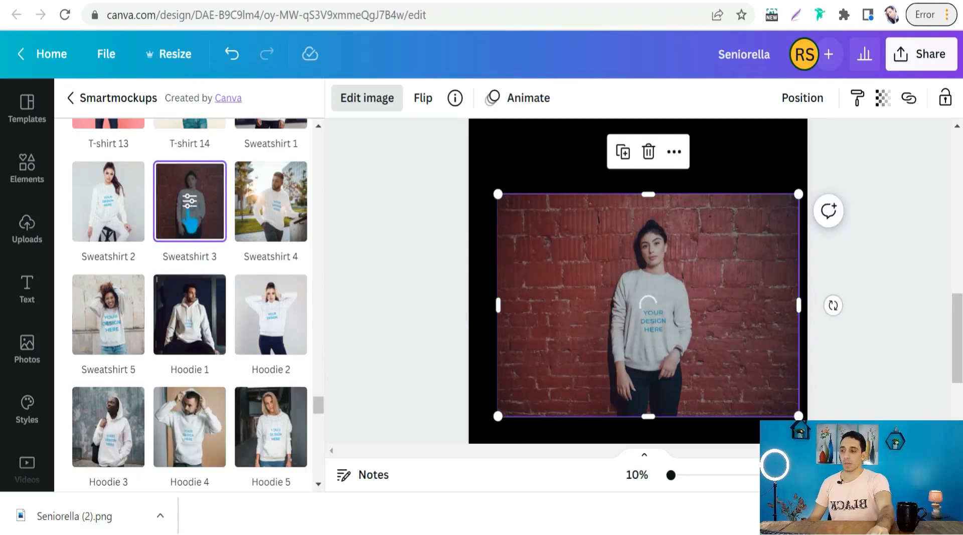
Set the sweatshirt mockup's crop to Custom with horizontal position 34, vertical position 52 and size 69
left_click(191, 203)
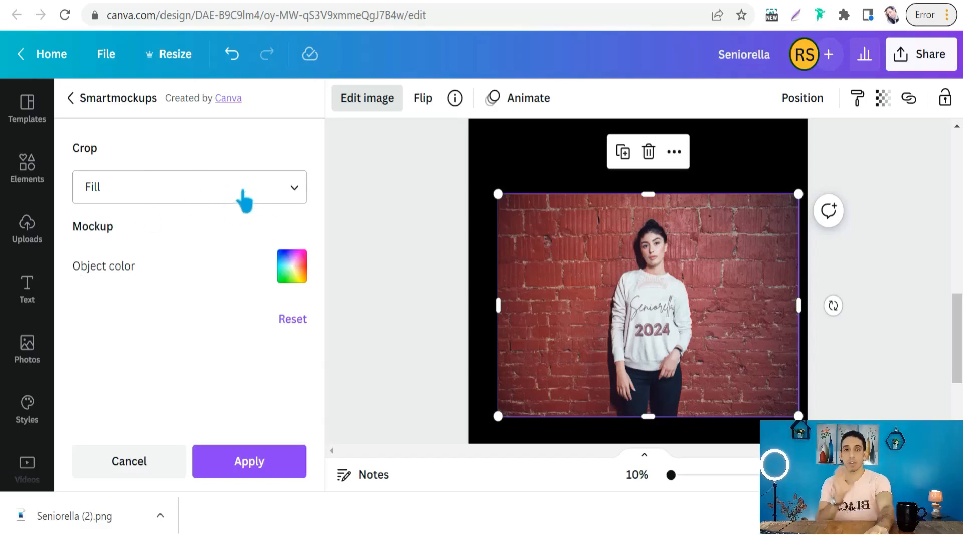
left_click(295, 192)
left_click(104, 306)
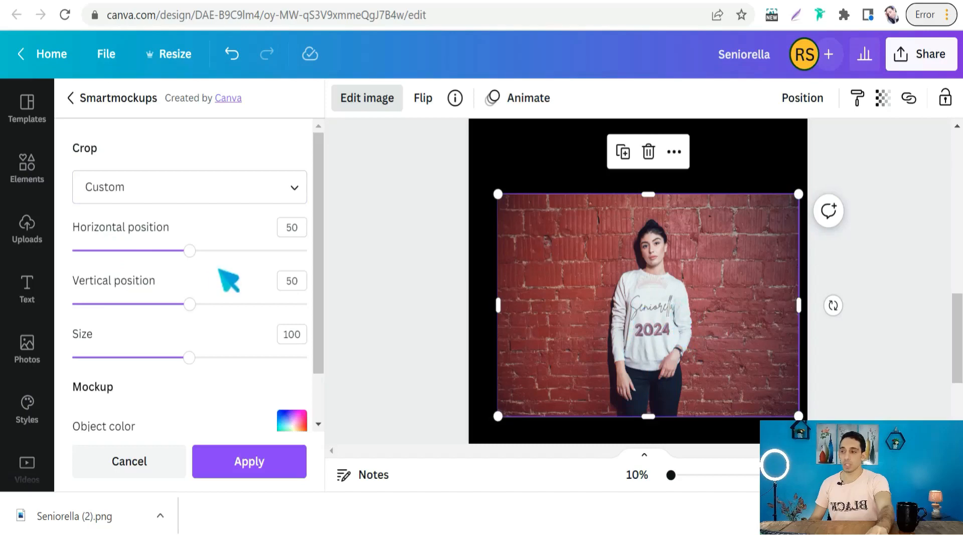
left_click_drag(183, 254, 155, 254)
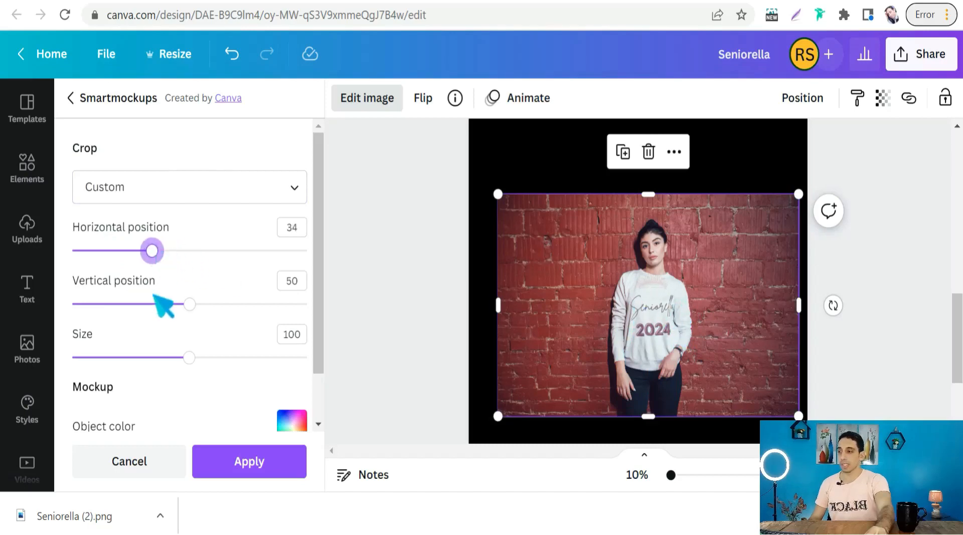
left_click_drag(189, 304, 140, 304)
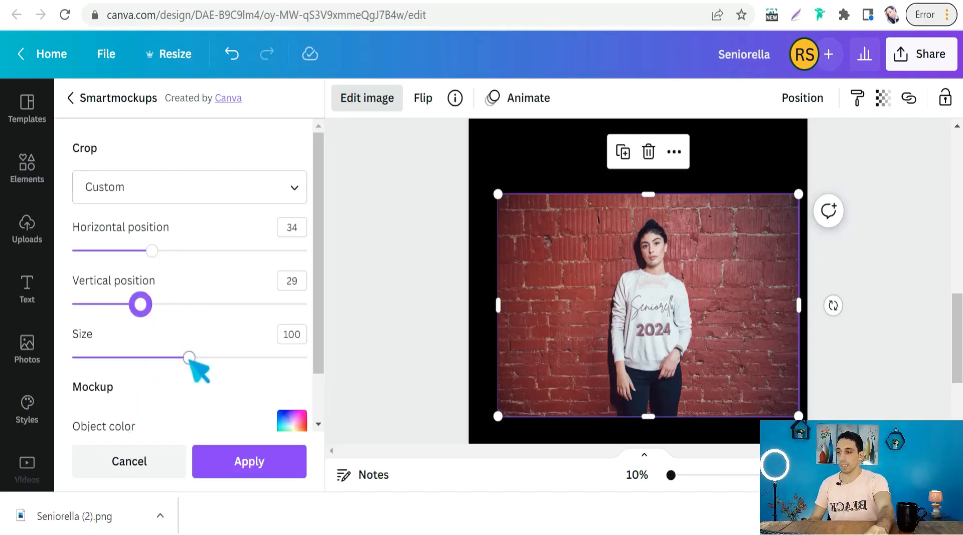
left_click_drag(189, 359, 152, 357)
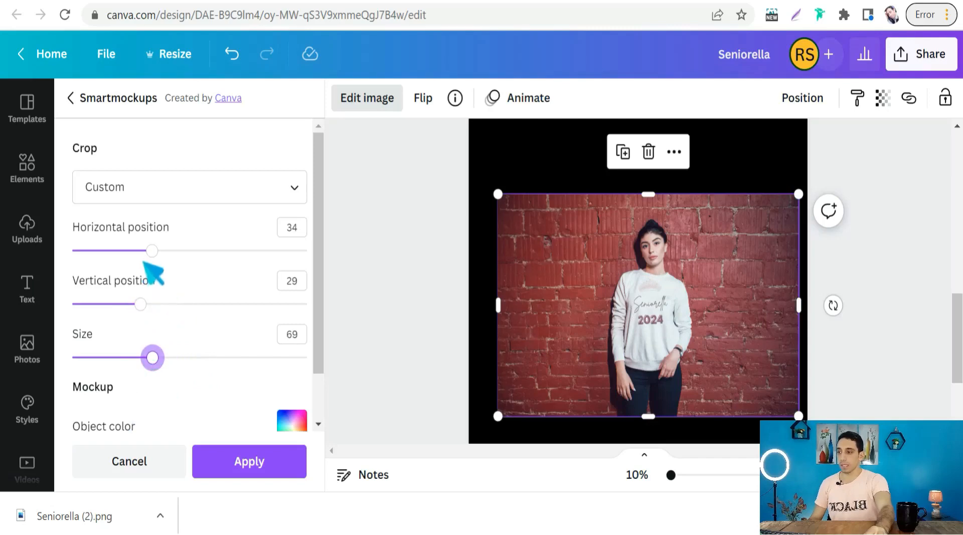
left_click_drag(140, 304, 194, 305)
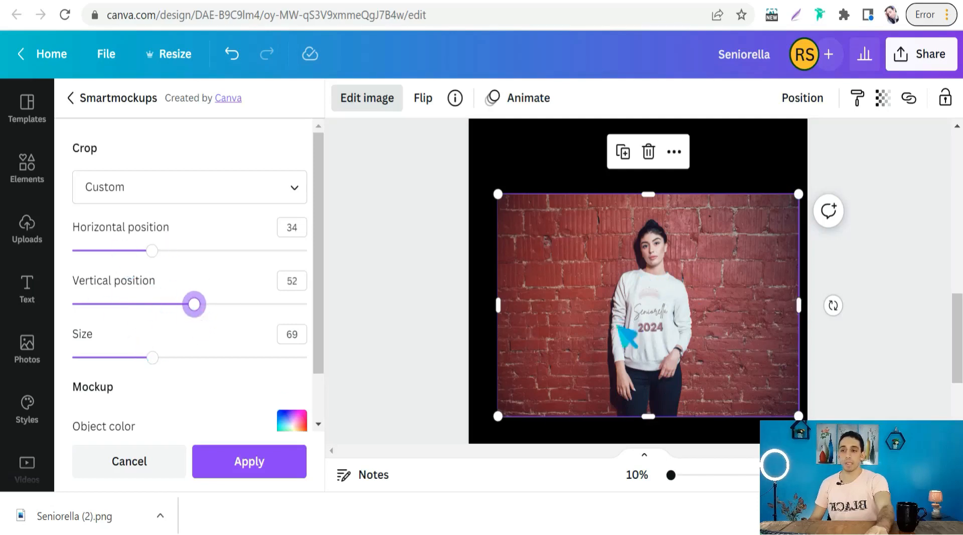
Set the sweatshirt's object color to black from the document colors and apply the mockup
scroll(200, 374, "down", 1)
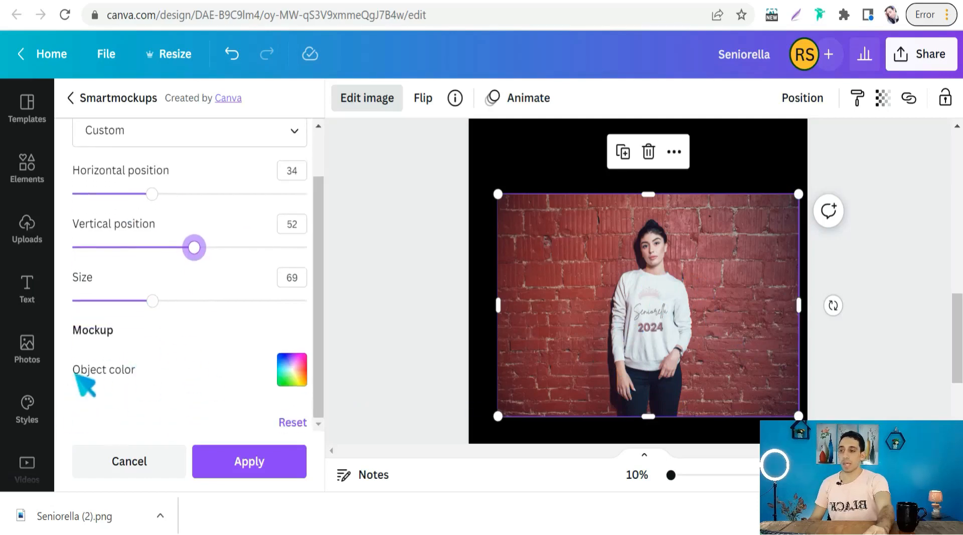
left_click(293, 371)
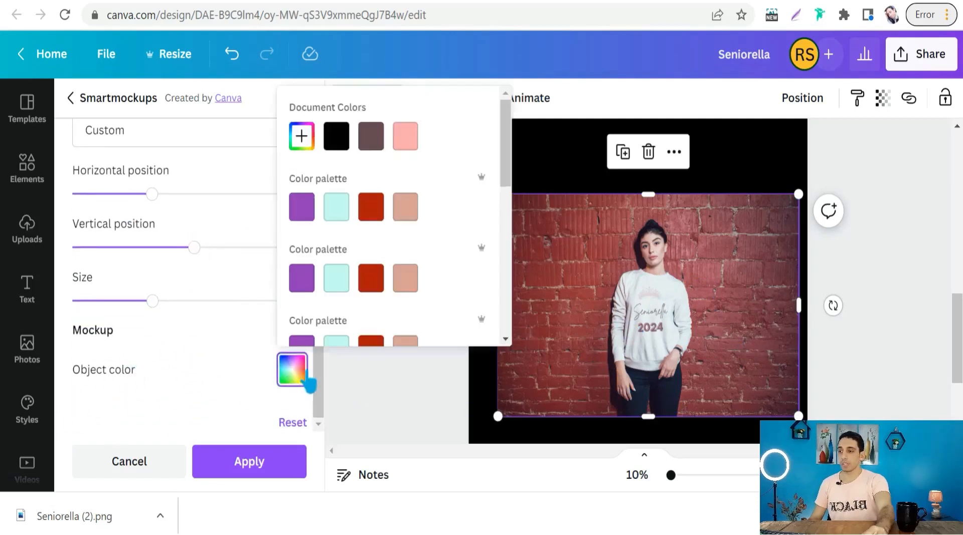
left_click(343, 139)
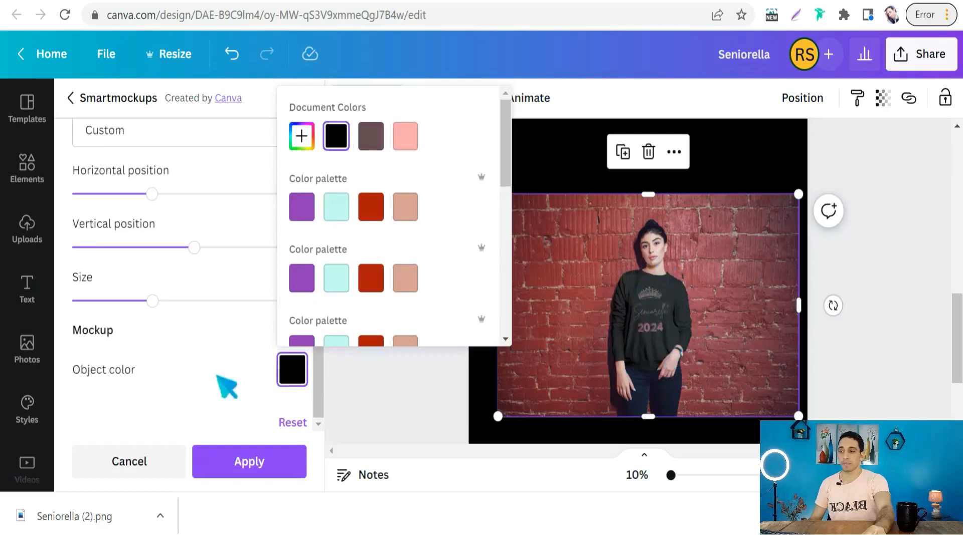
left_click(251, 471)
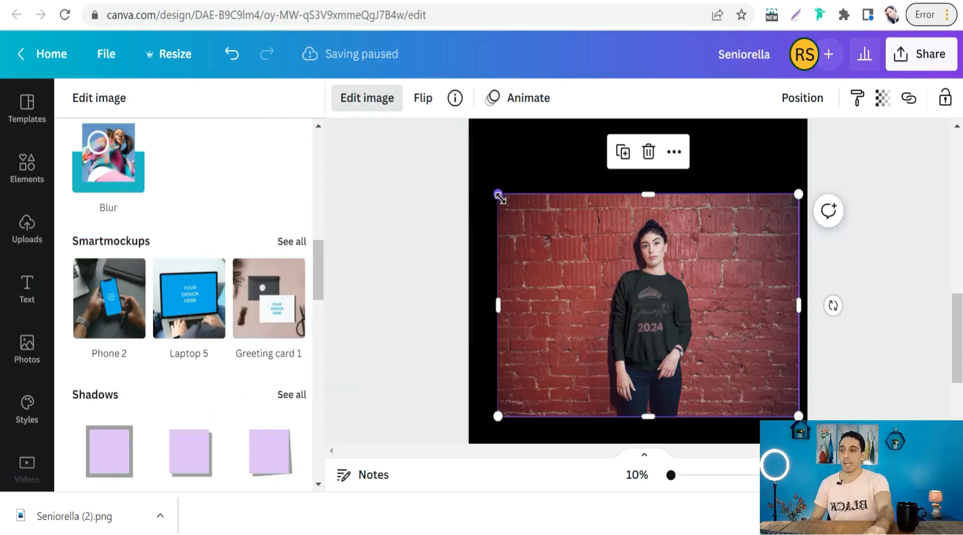
Enlarge the mockup image from its two upper corners until it spans the full page width
left_click_drag(491, 190, 469, 173)
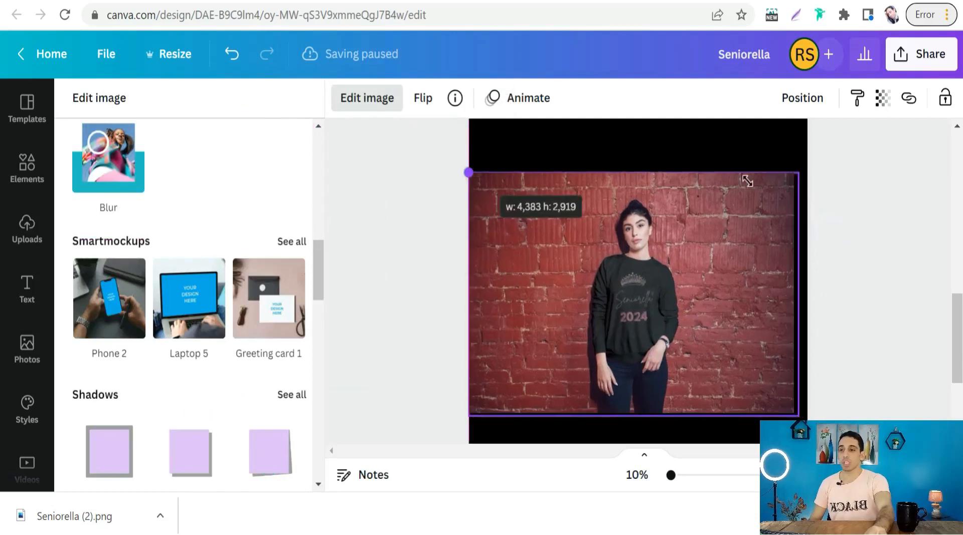
left_click_drag(799, 173, 813, 162)
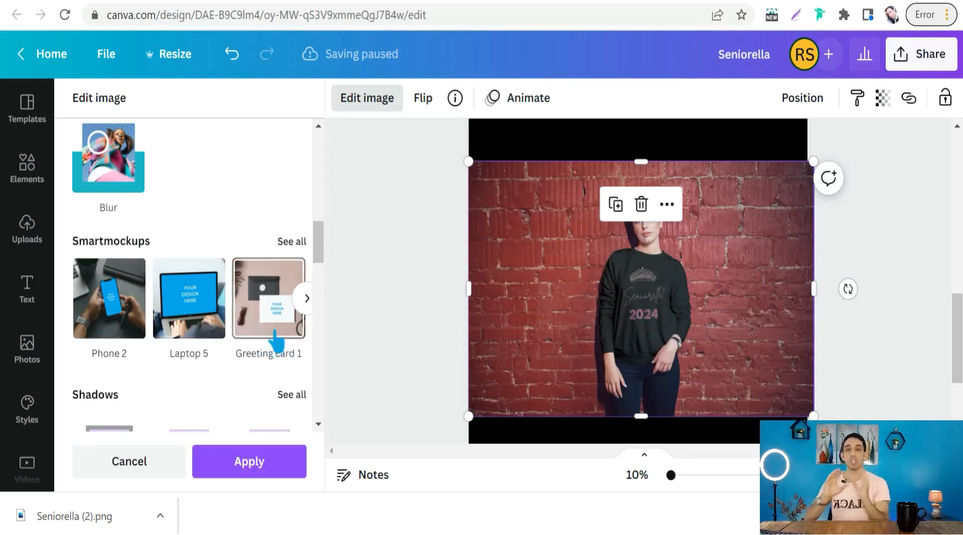
Leave the design editor and open the Smartmockups page from the Canva home page
left_click(275, 343)
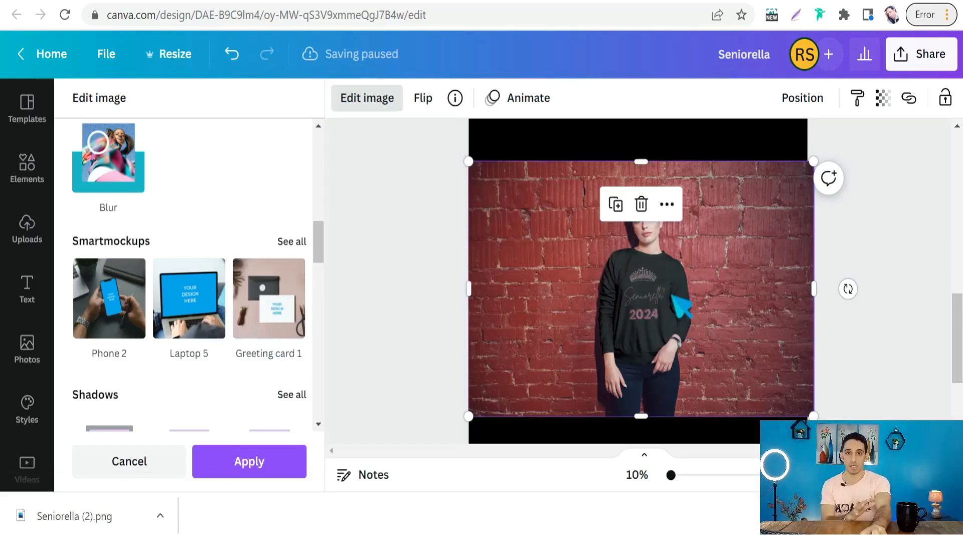
left_click(51, 53)
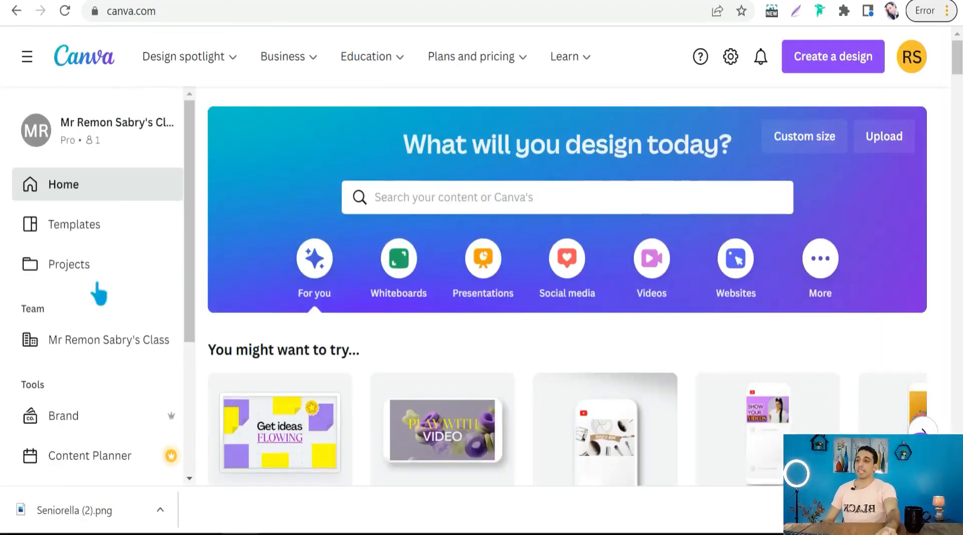
scroll(97, 236, "down", 3)
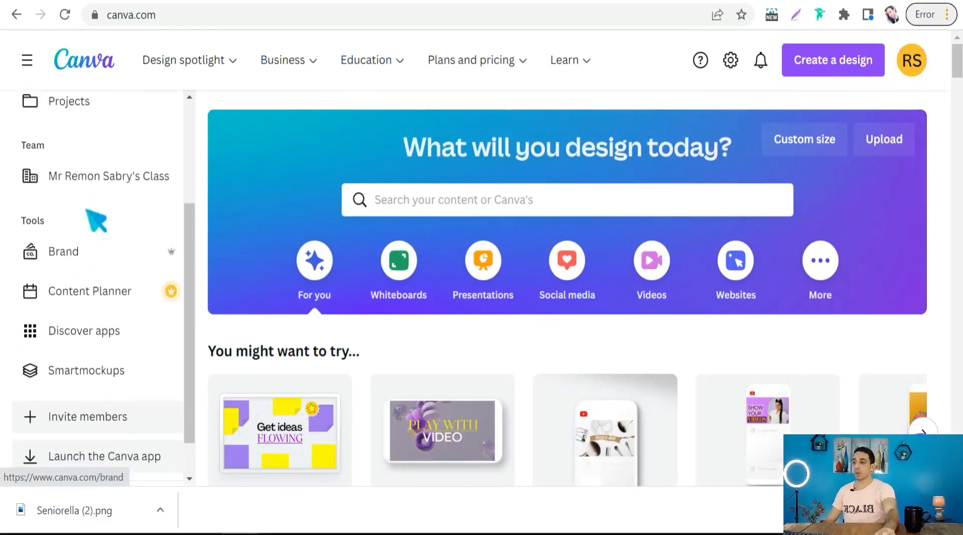
left_click(64, 380)
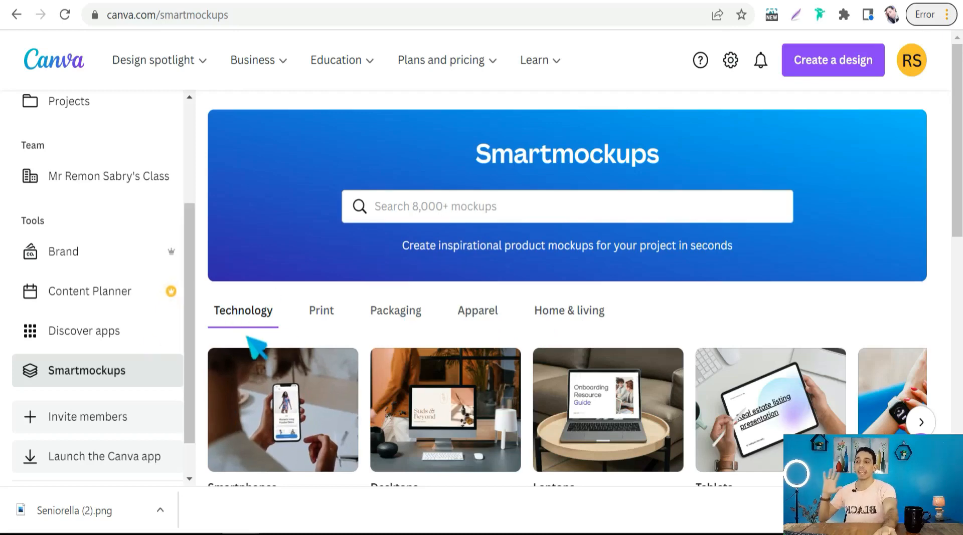
Look through the Technology mockup categories and the Trending mockups
scroll(250, 338, "down", 3)
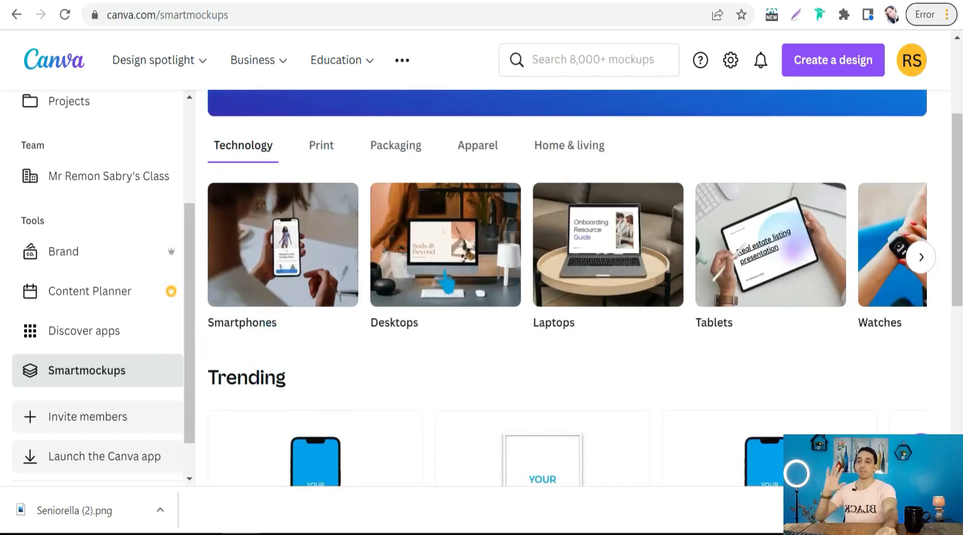
left_click(922, 257)
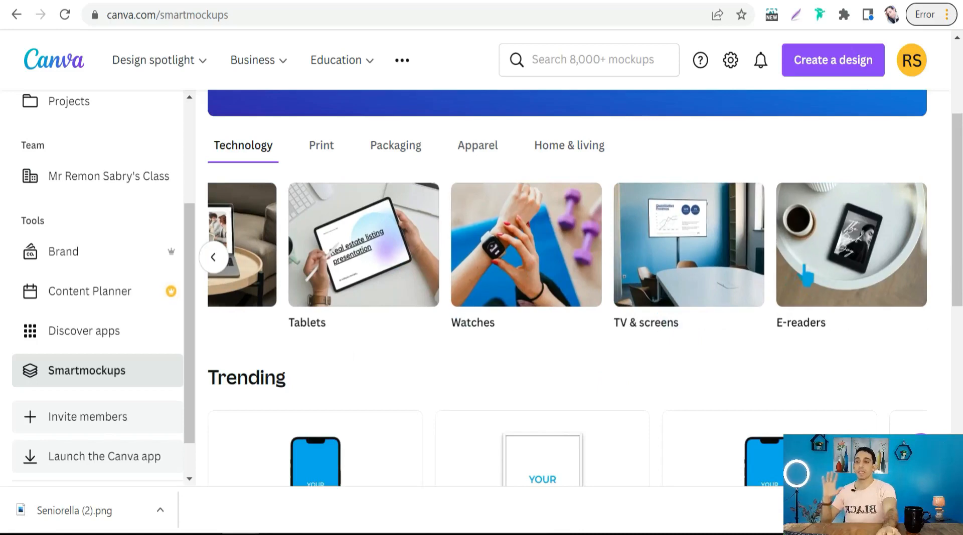
scroll(311, 306, "down", 3)
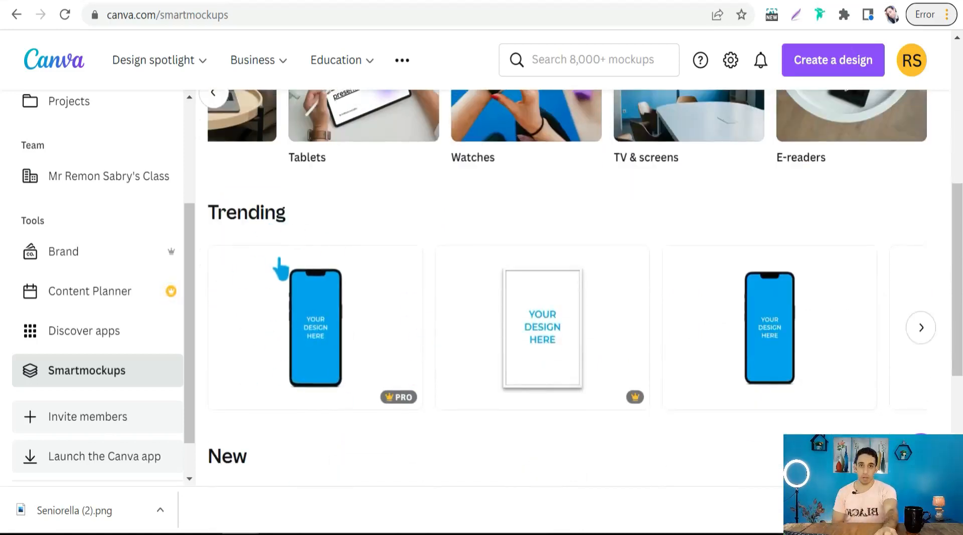
scroll(279, 259, "up", 6)
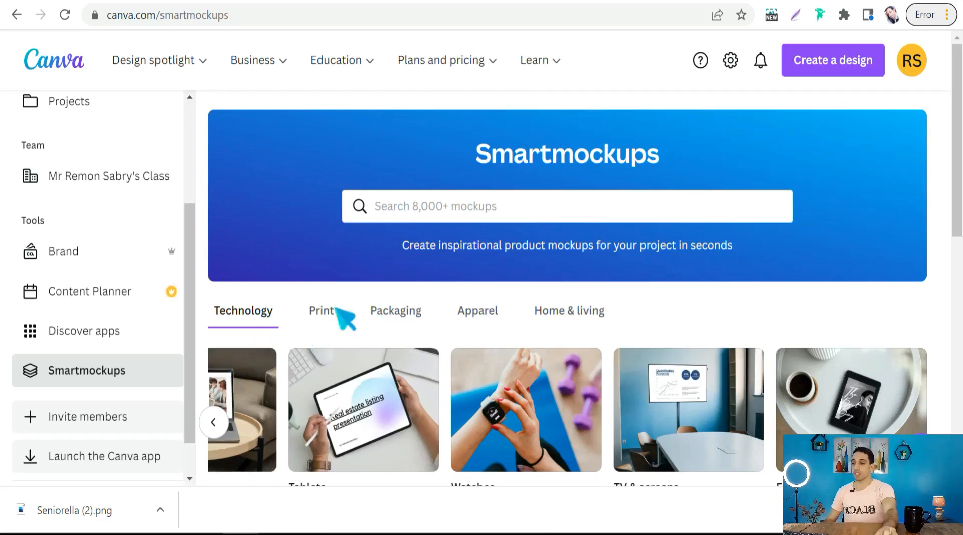
Look through the Apparel mockup categories and open the T-shirts collection
left_click(466, 318)
scroll(269, 344, "down", 2)
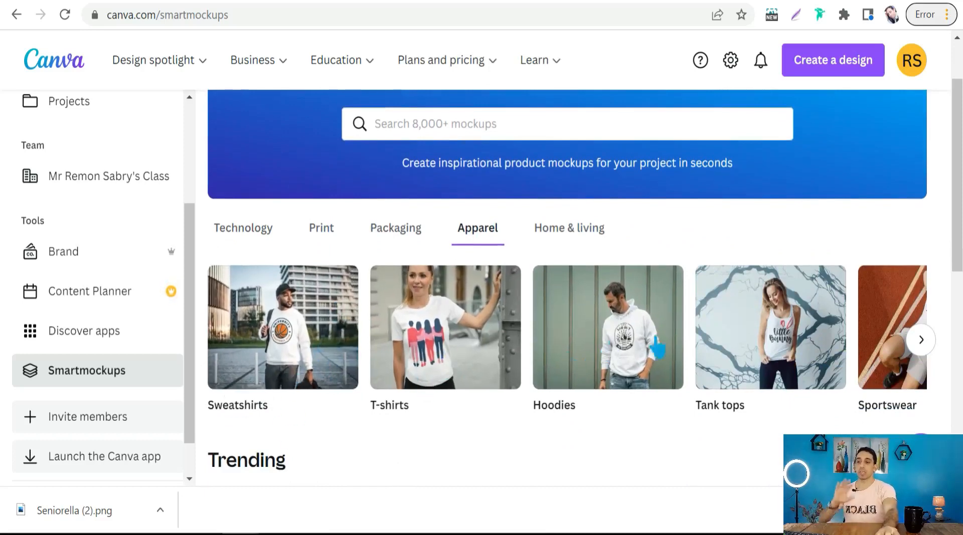
left_click(918, 343)
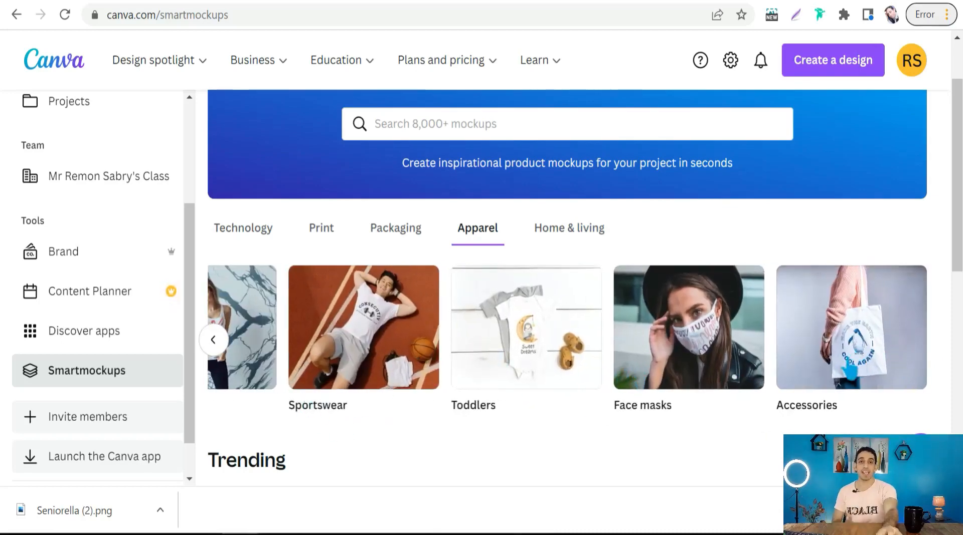
left_click(221, 348)
left_click(224, 350)
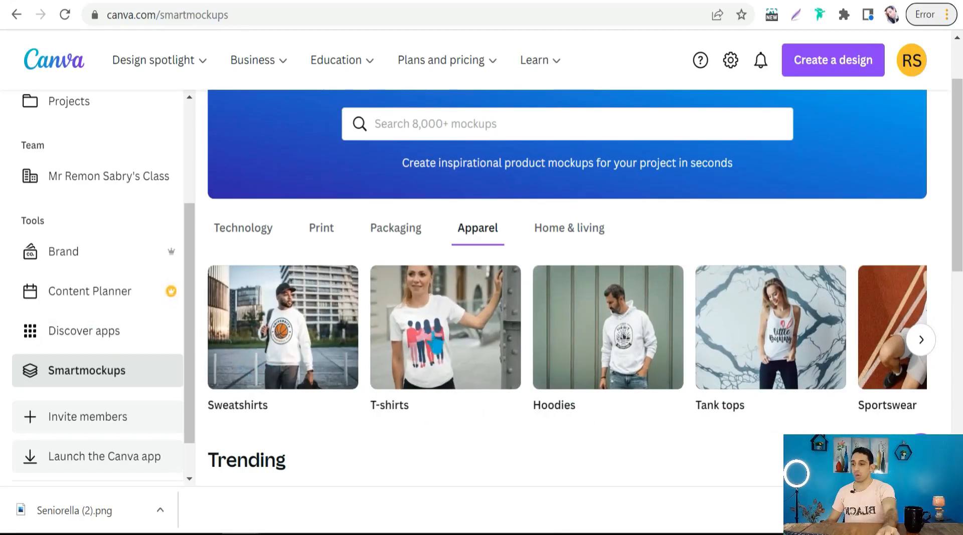
left_click(444, 328)
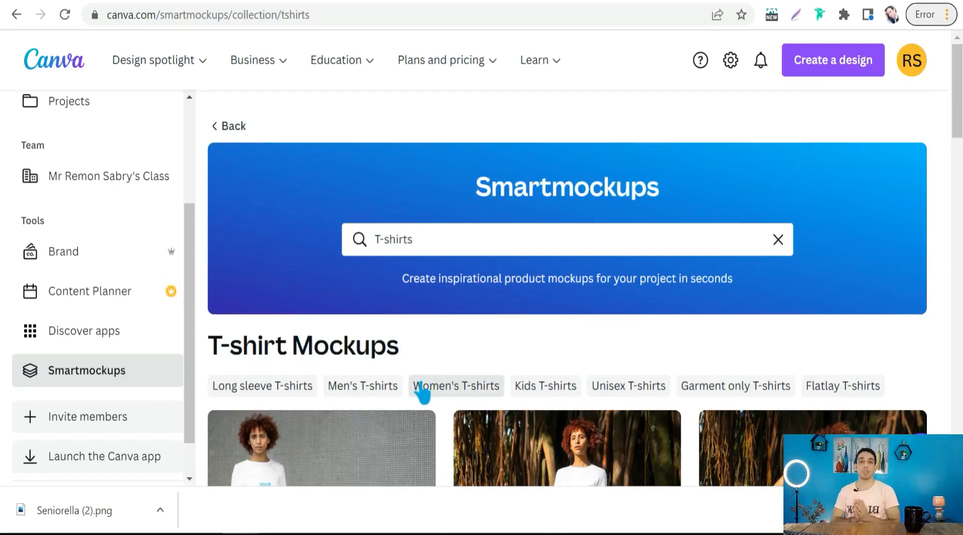
Examine the mockups in the T-shirts collection for a suitable model and setting
scroll(469, 383, "down", 3)
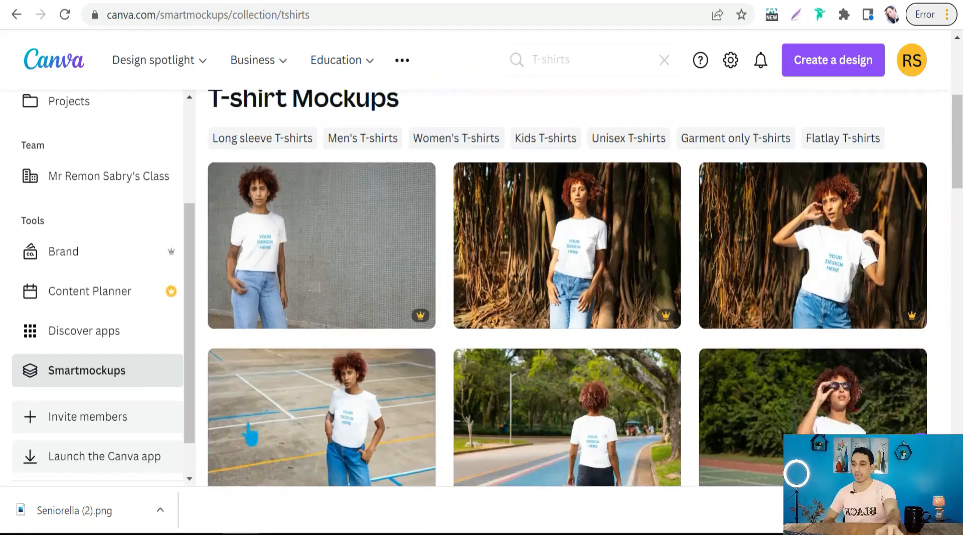
scroll(350, 154, "up", 2)
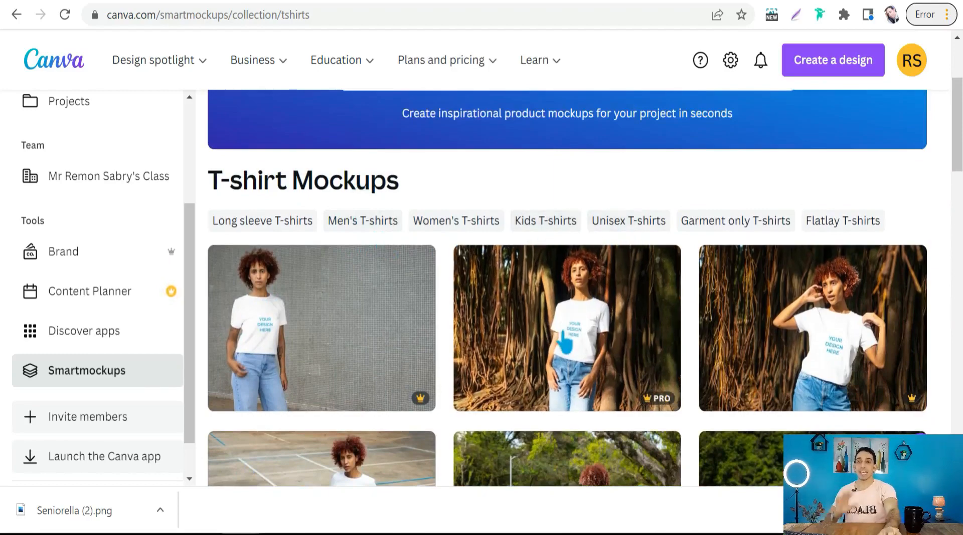
scroll(554, 346, "down", 10)
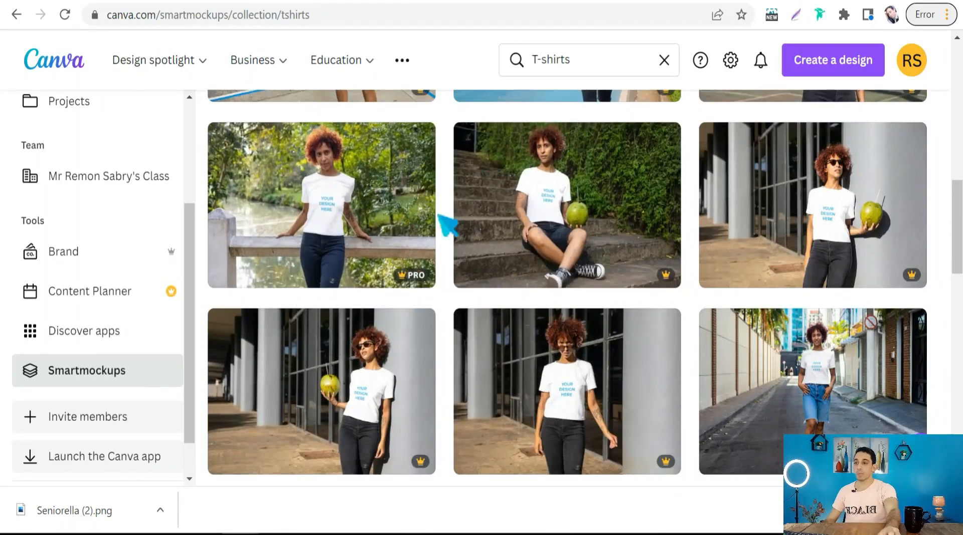
scroll(401, 232, "down", 7)
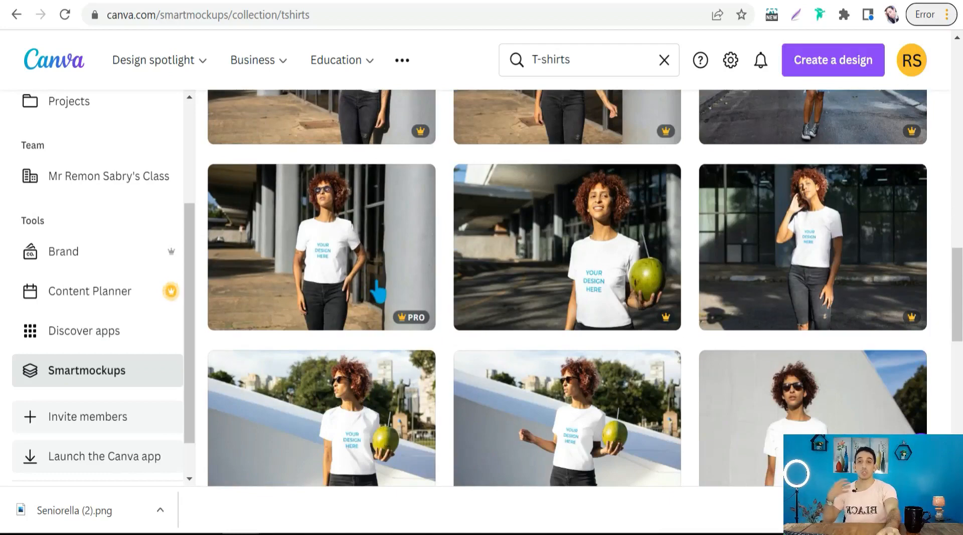
scroll(378, 291, "down", 10)
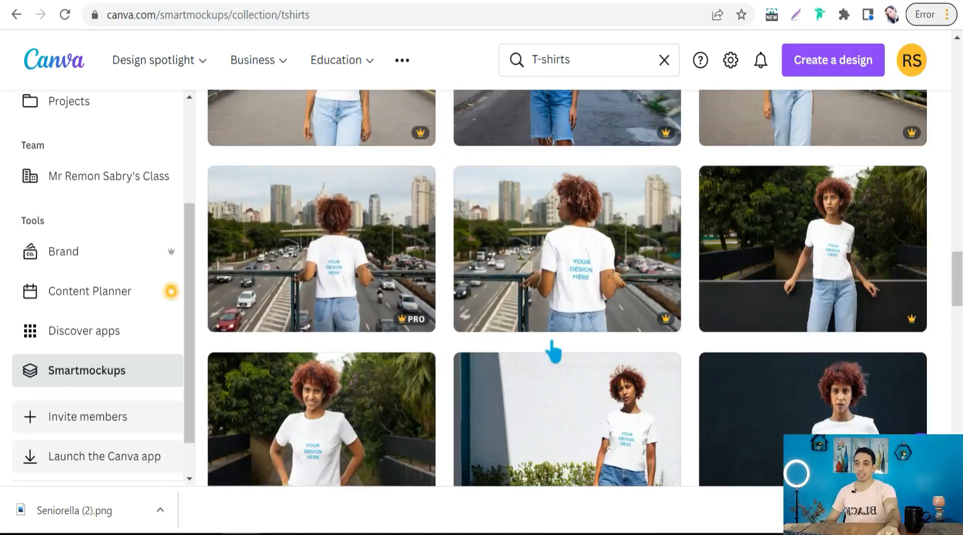
scroll(354, 241, "down", 14)
scroll(516, 290, "down", 15)
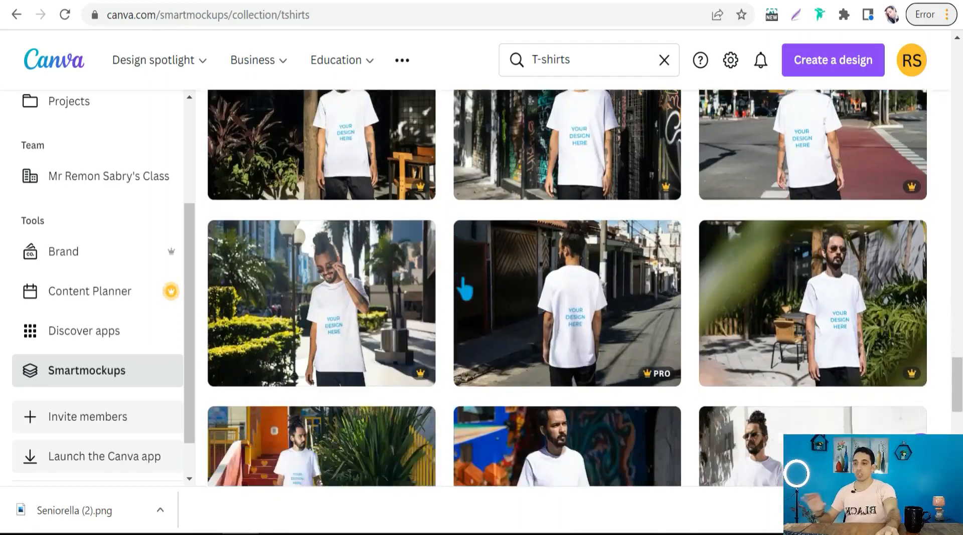
scroll(468, 301, "down", 10)
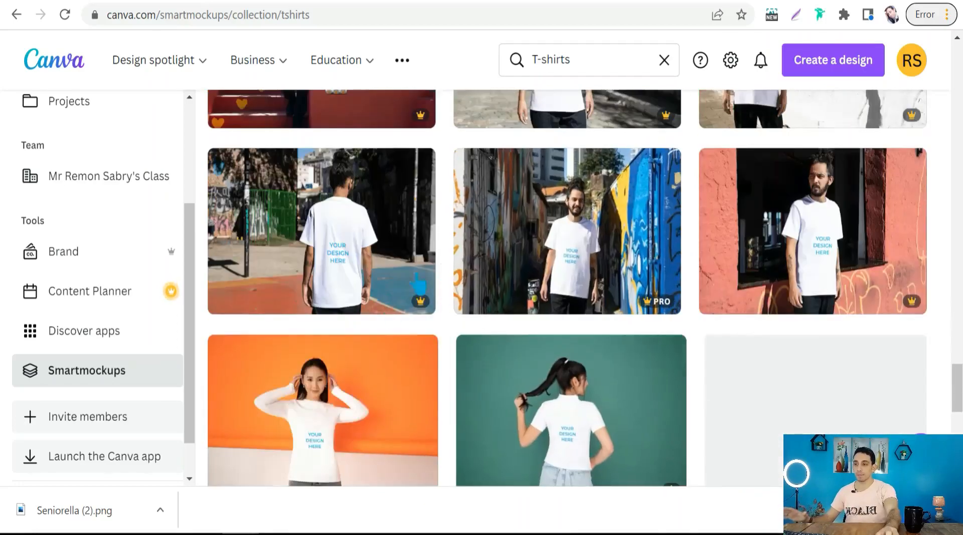
scroll(318, 287, "up", 5)
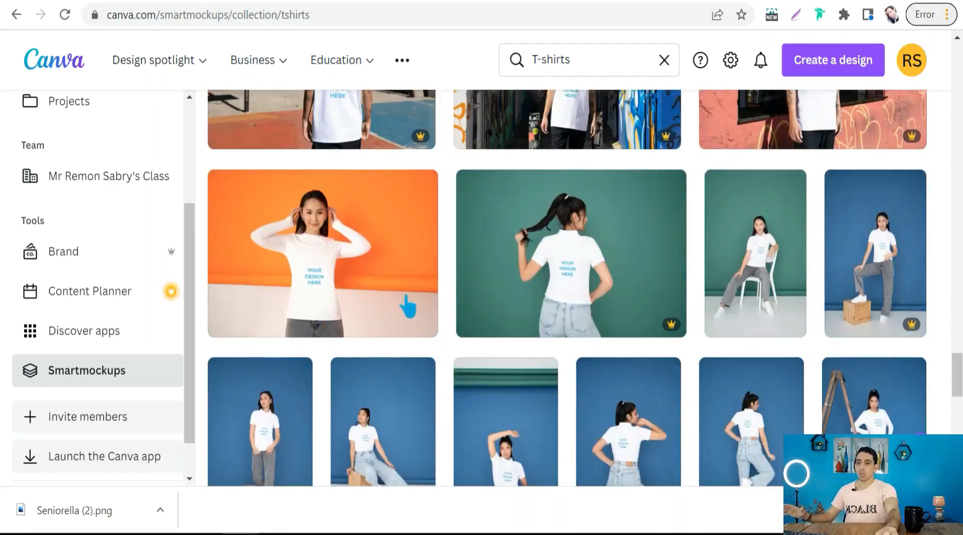
scroll(421, 309, "down", 15)
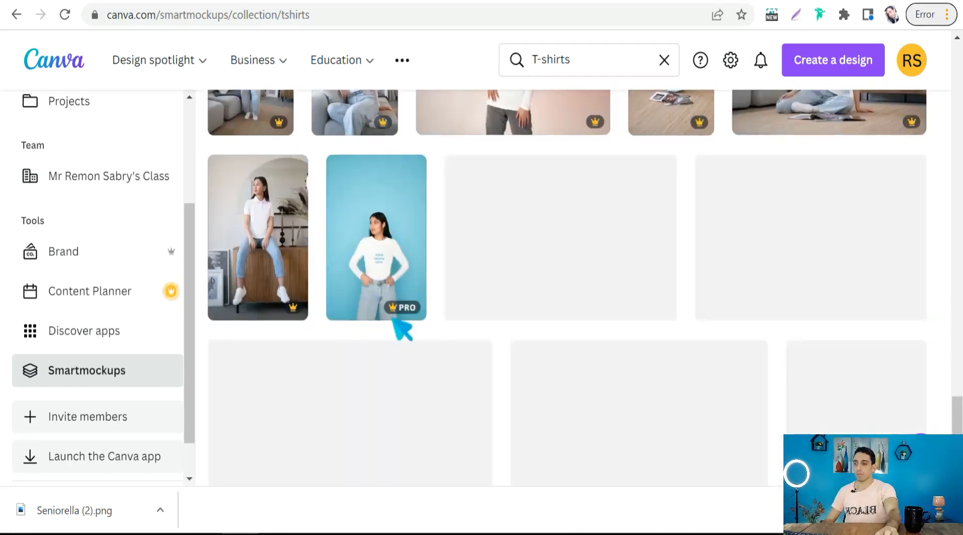
scroll(441, 286, "down", 5)
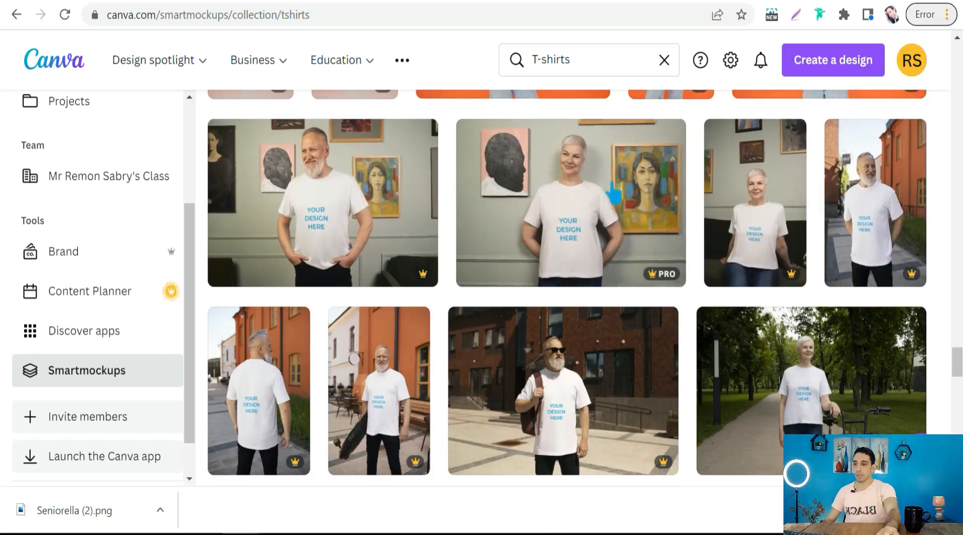
scroll(607, 224, "down", 6)
scroll(607, 224, "down", 5)
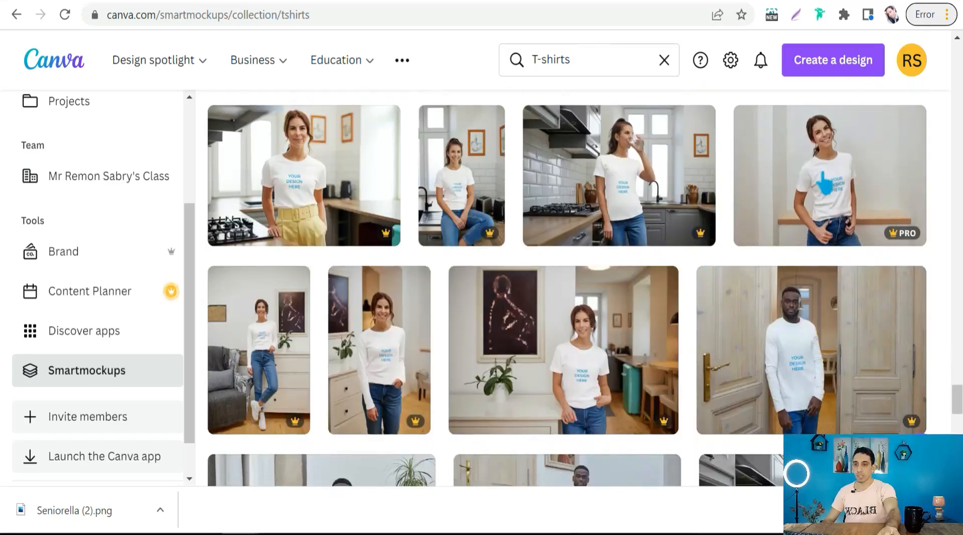
Open the T-shirt mockup of the smiling woman before a wooden ledge and place the uploaded Seniorella (2).png on it
left_click(825, 183)
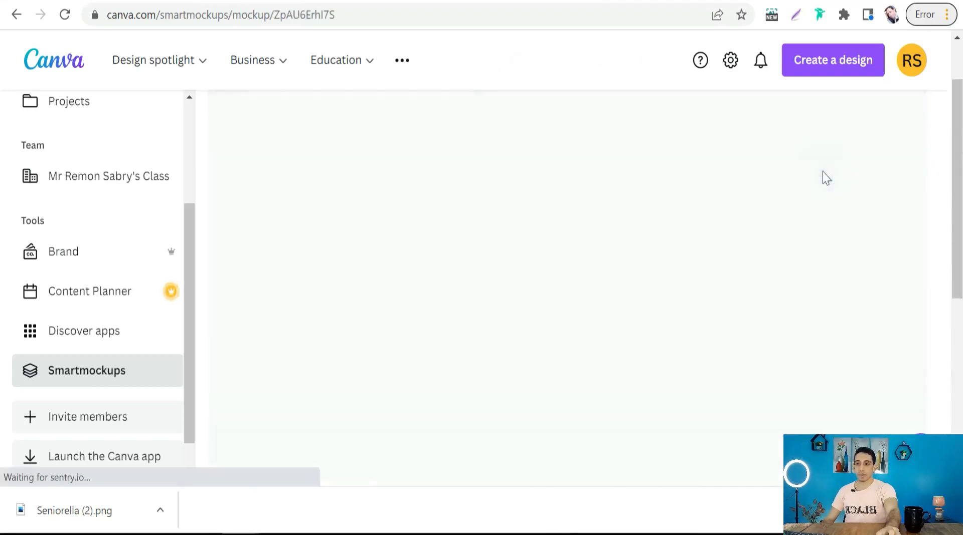
scroll(355, 224, "down", 1)
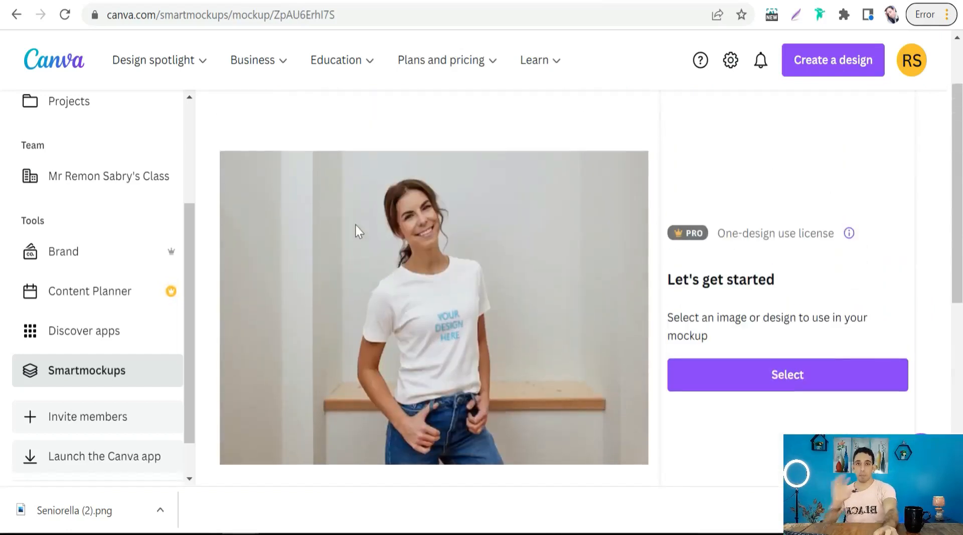
left_click(756, 384)
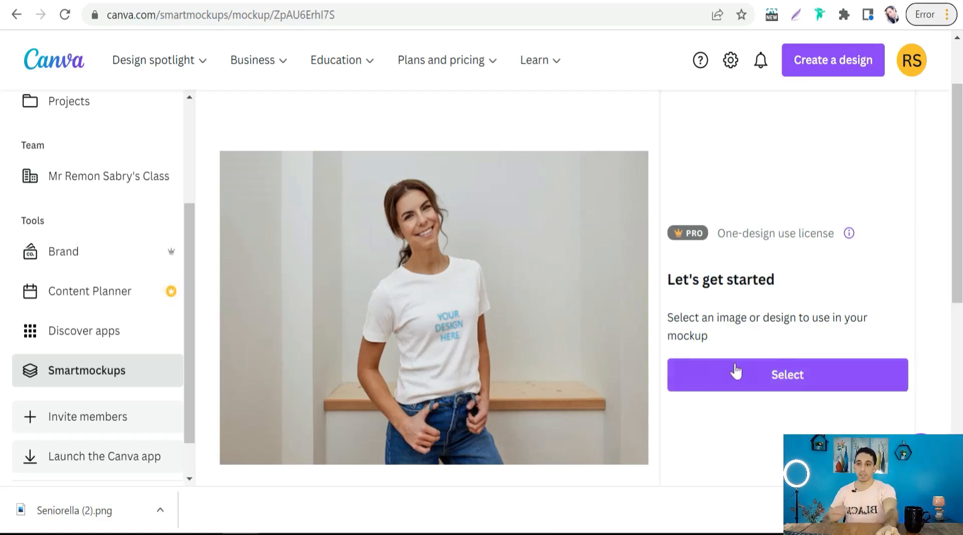
left_click(734, 387)
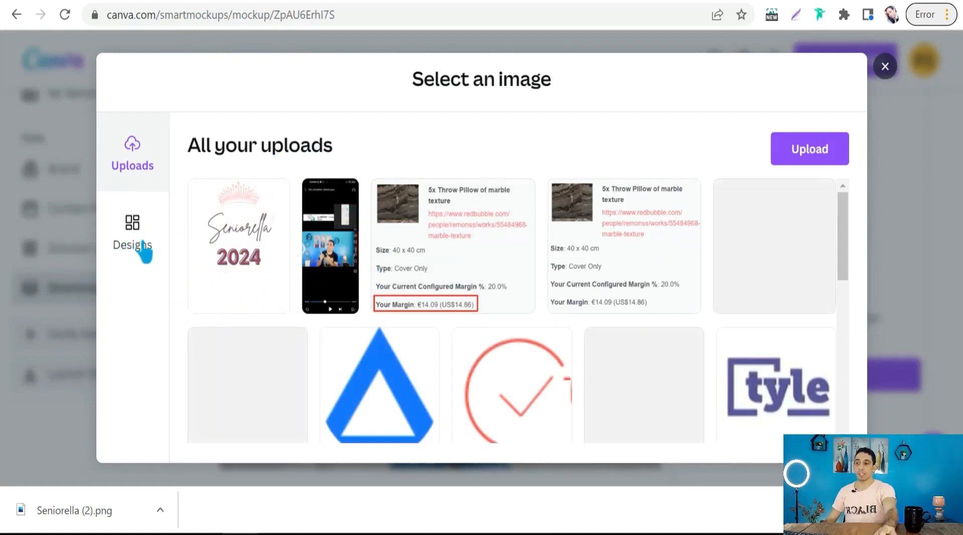
left_click(800, 160)
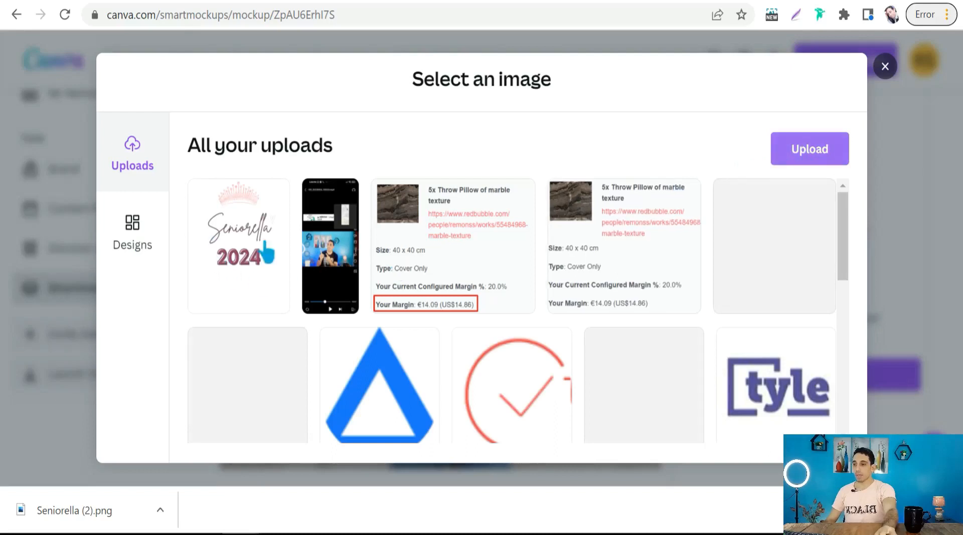
left_click(241, 237)
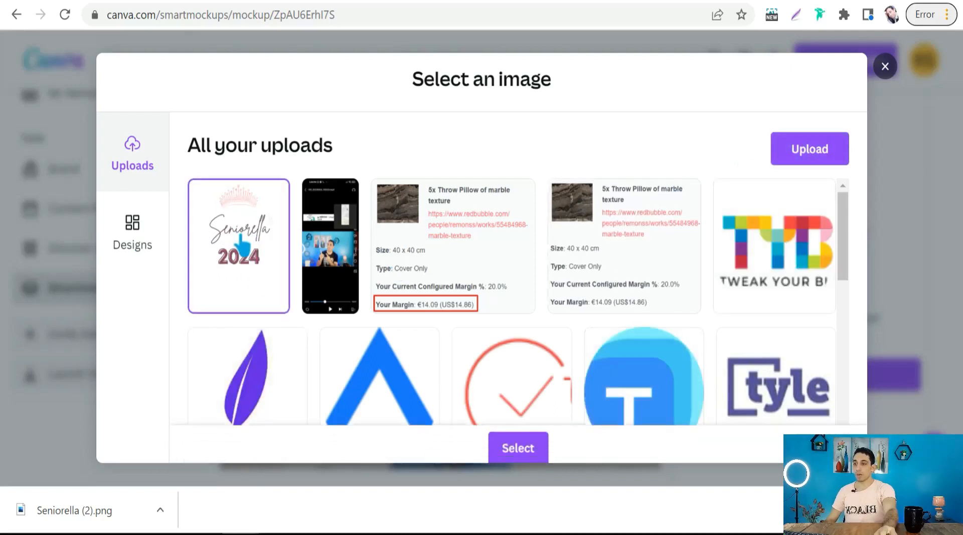
left_click(525, 441)
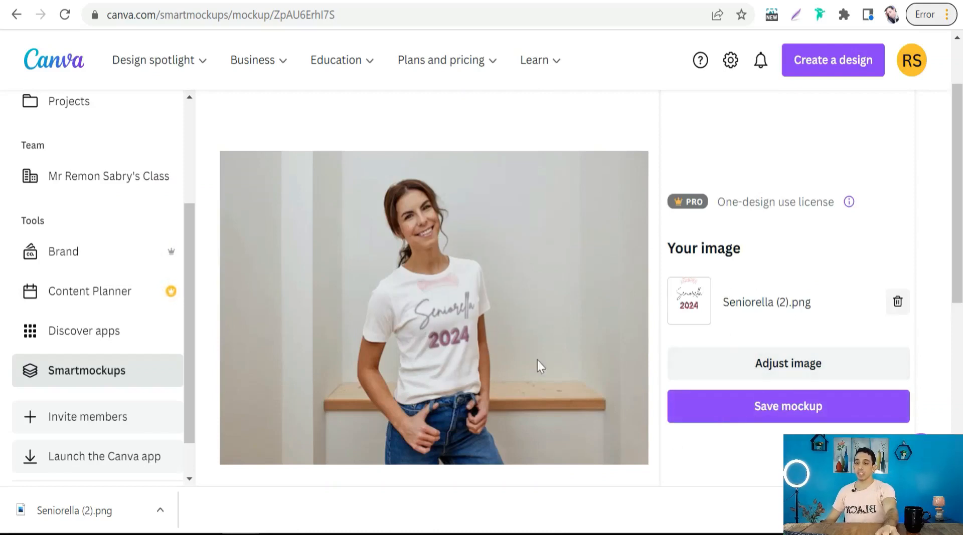
Adjust the Seniorella image on the T-shirt mockup by scaling it down to 68%
left_click(769, 370)
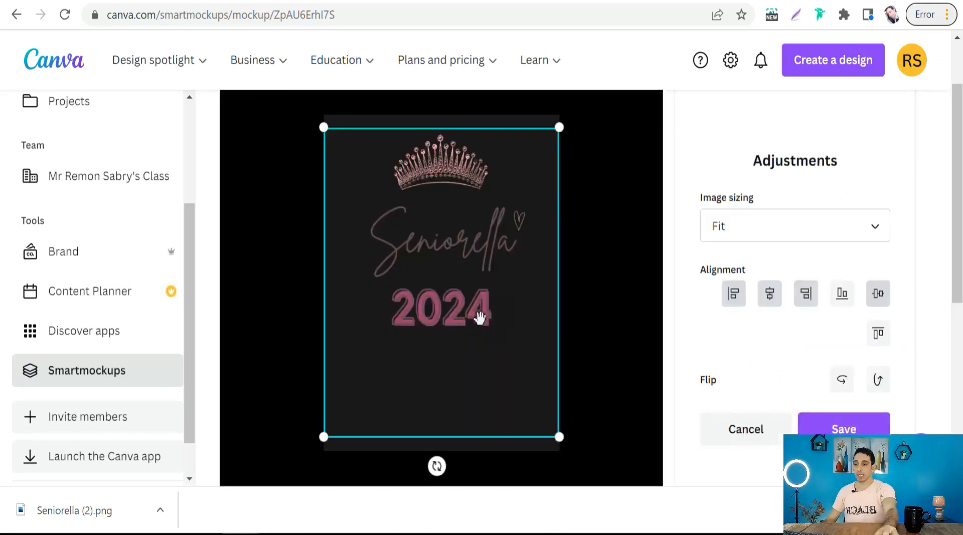
scroll(480, 316, "down", 5)
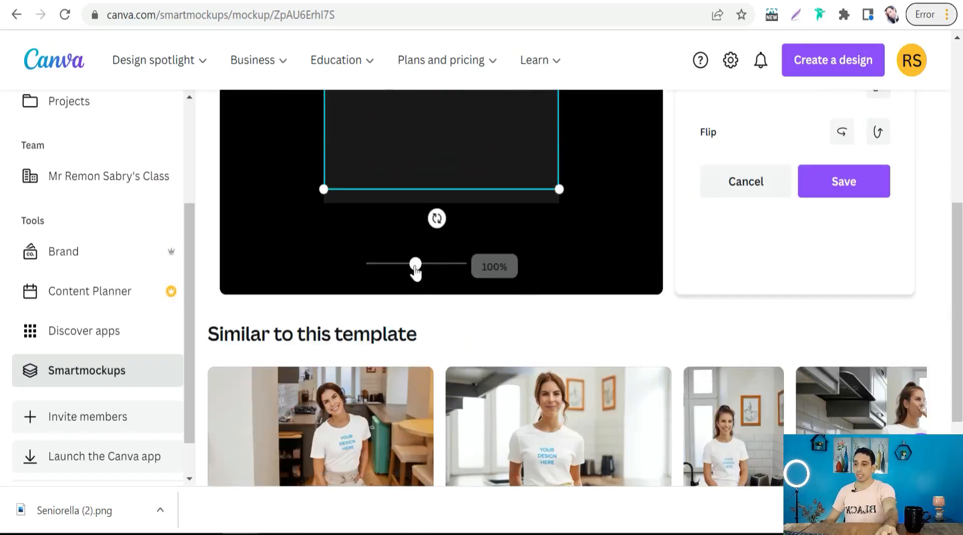
left_click_drag(415, 270, 395, 273)
scroll(401, 219, "up", 2)
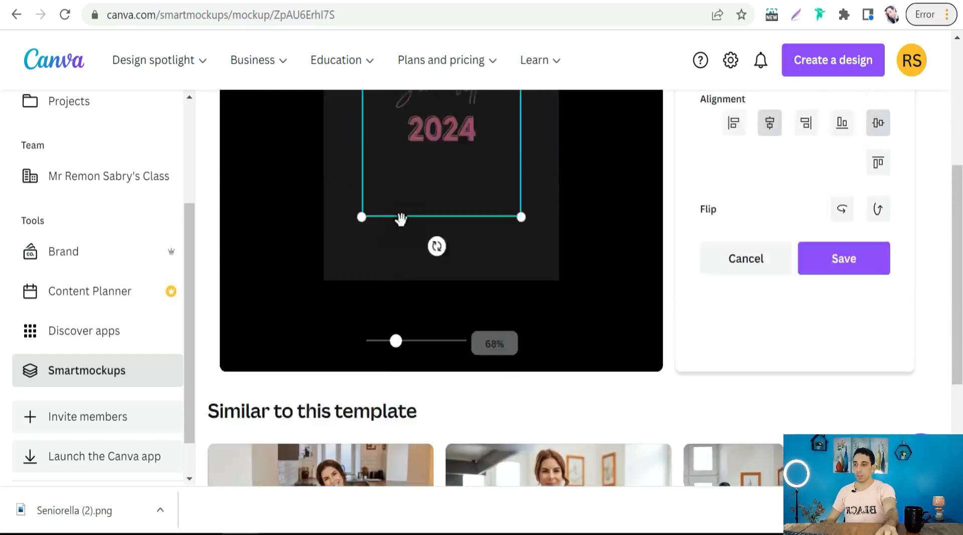
scroll(401, 219, "up", 2)
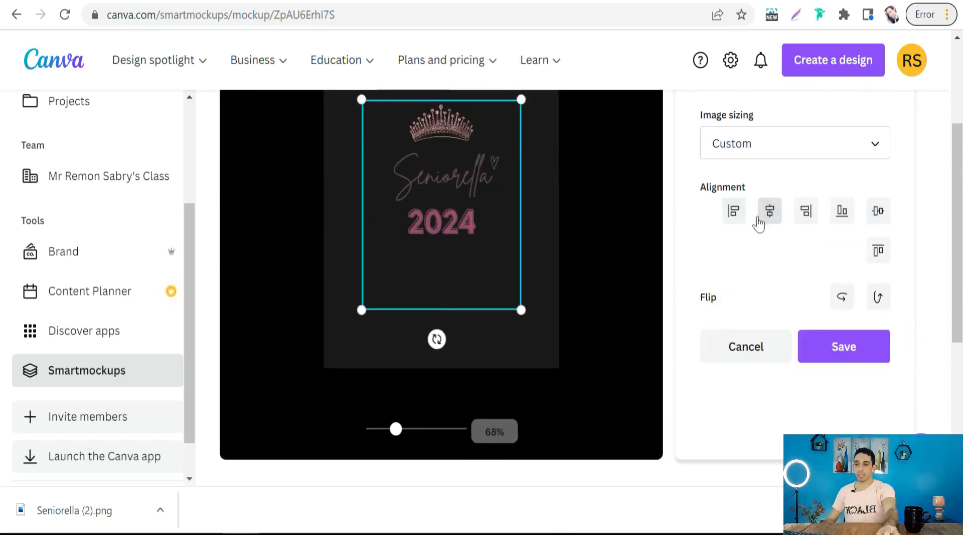
scroll(613, 269, "up", 2)
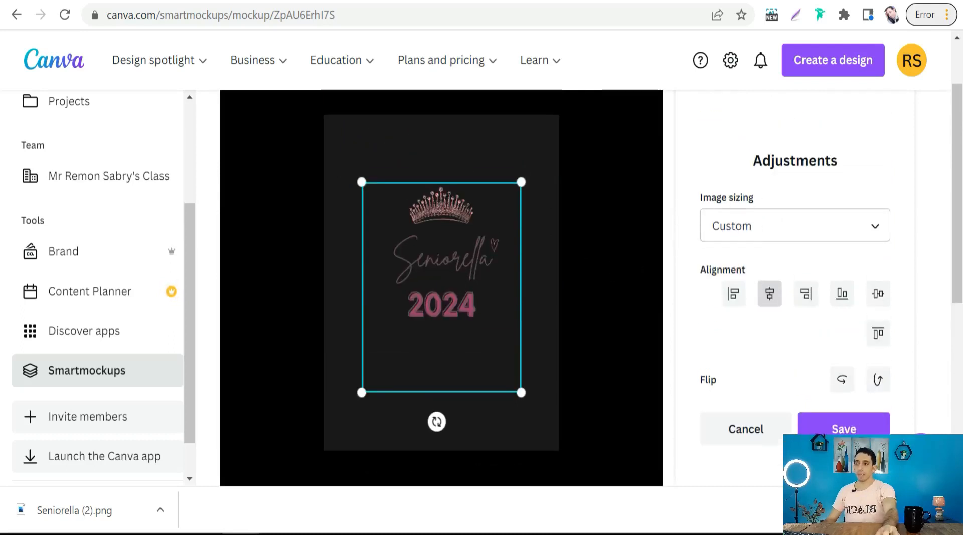
Keep the image sizing at Custom and save the Seniorella adjustments on the T-shirt mockup
left_click(877, 236)
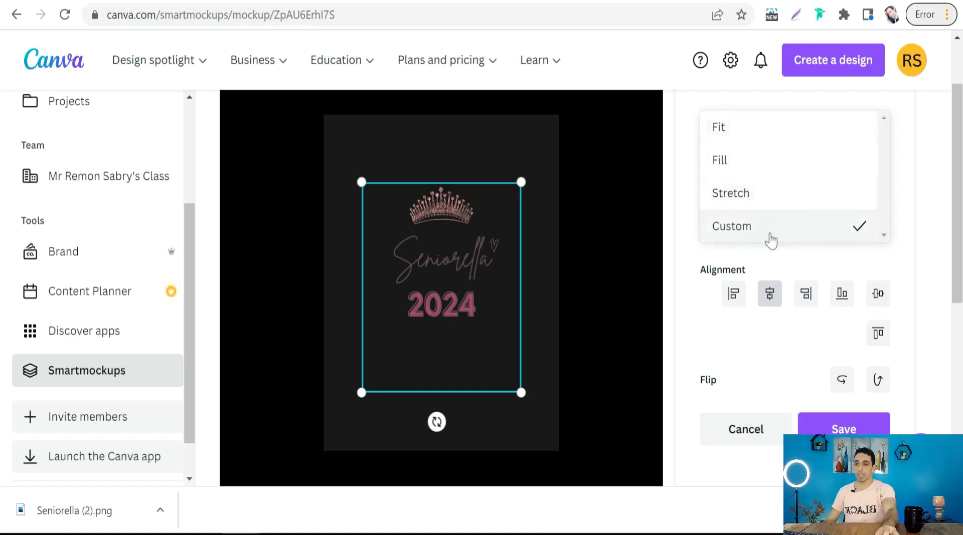
left_click(734, 229)
scroll(747, 245, "down", 5)
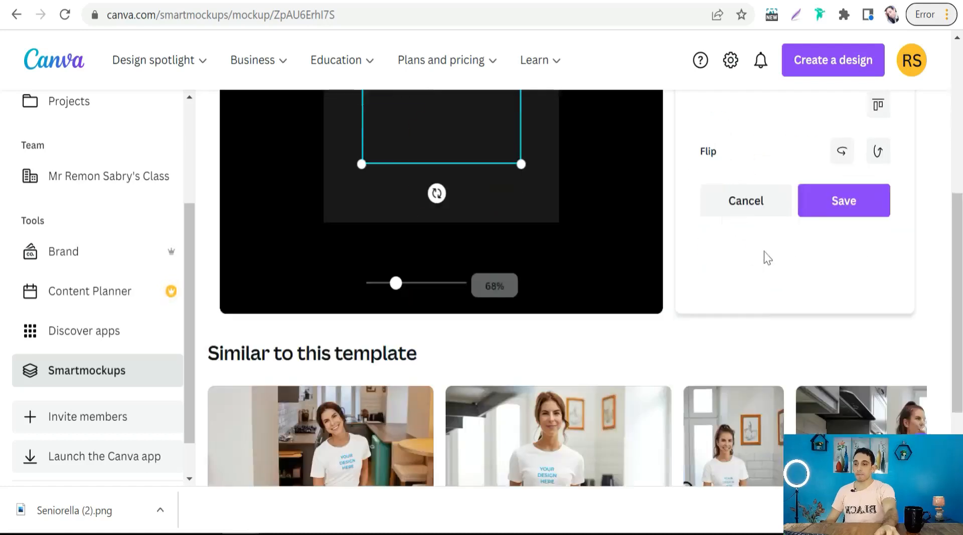
scroll(666, 264, "up", 5)
left_click(832, 428)
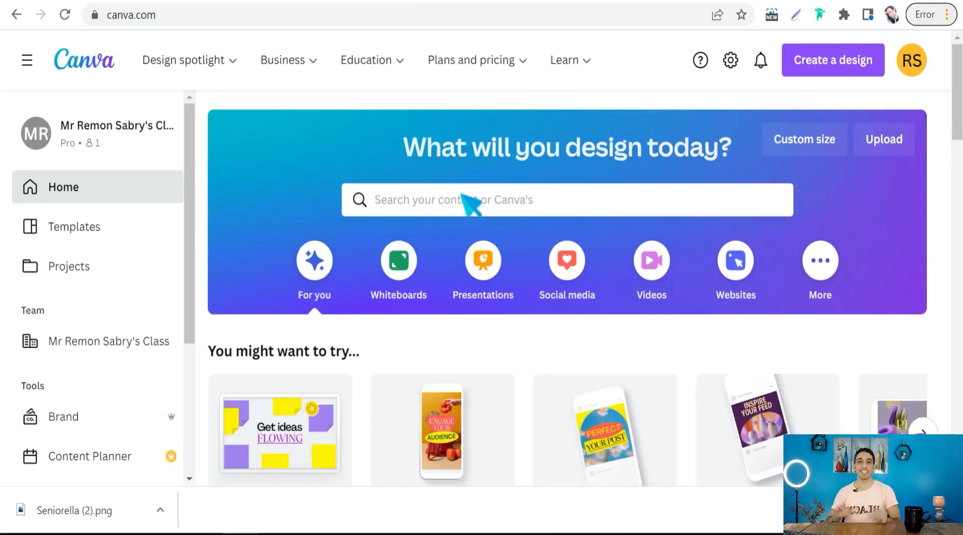
Search Canva's templates for "mockups" from the home page
left_click(462, 194)
type("mockups")
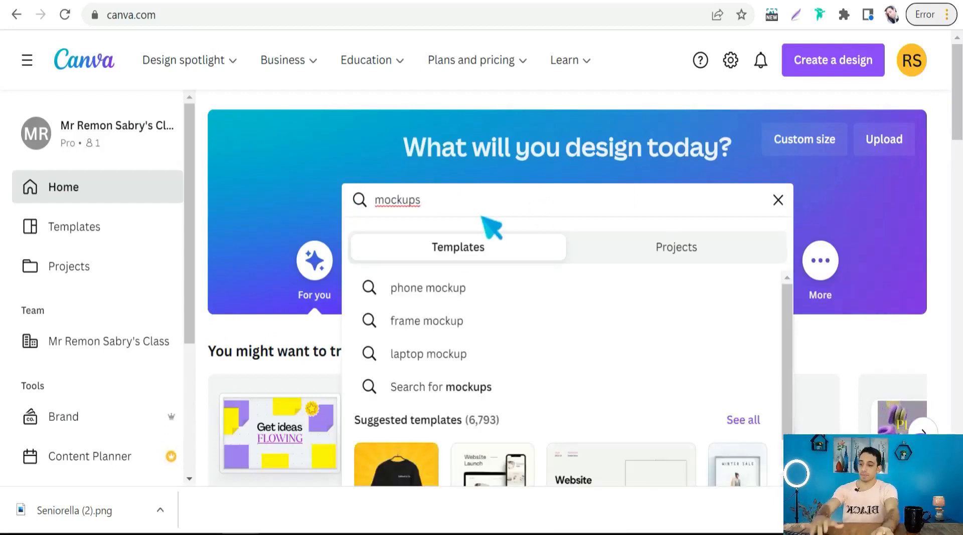
key("Return")
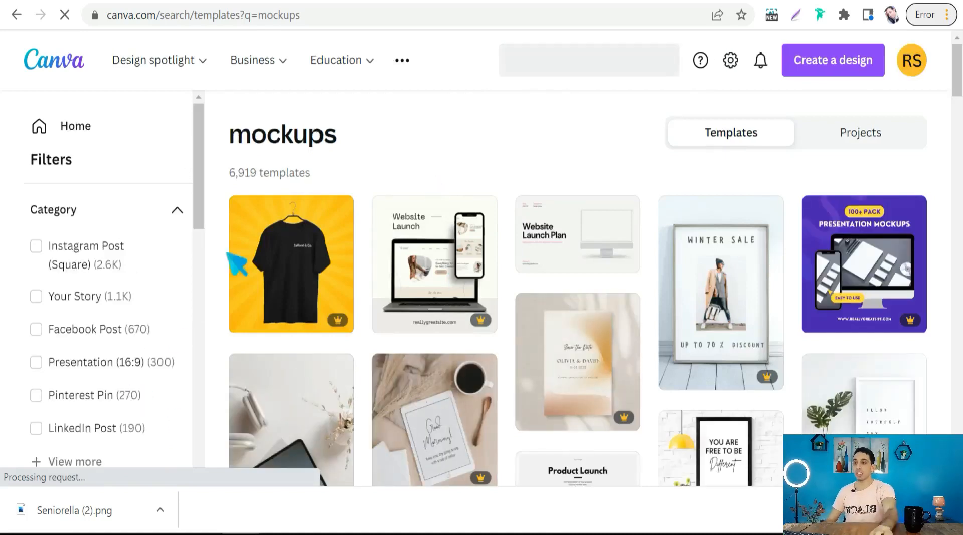
Examine the mockup template results for a suitable frame or product scene for the design
scroll(463, 318, "down", 2)
scroll(464, 319, "down", 1)
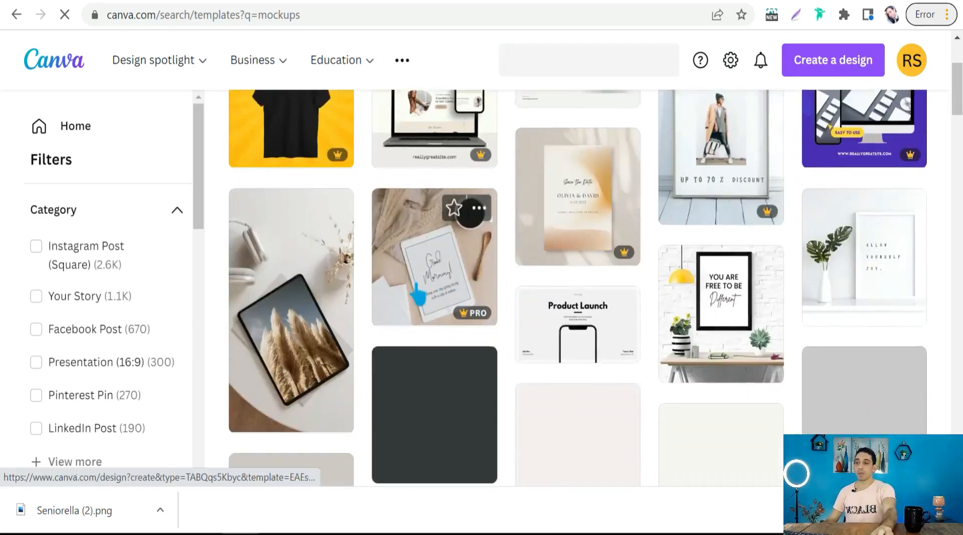
scroll(442, 312, "down", 5)
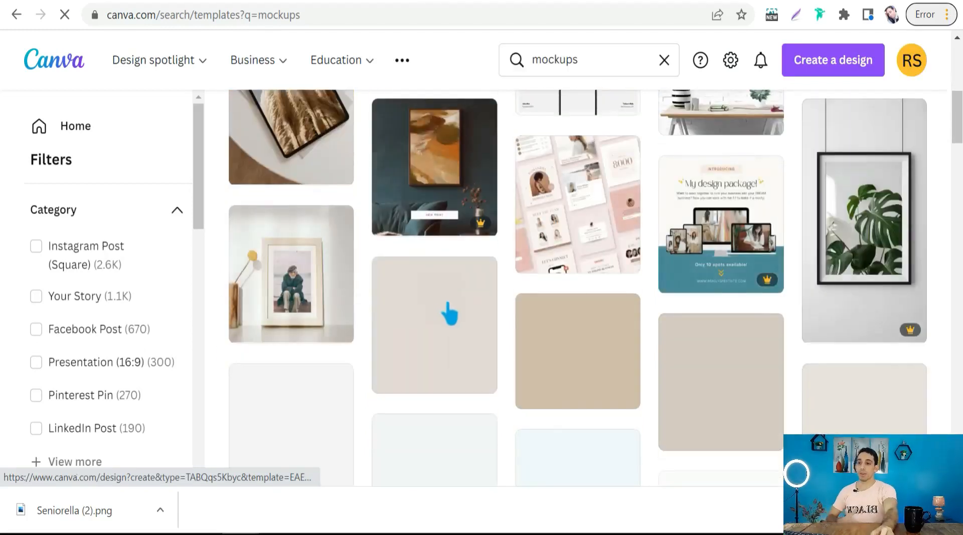
scroll(453, 307, "down", 3)
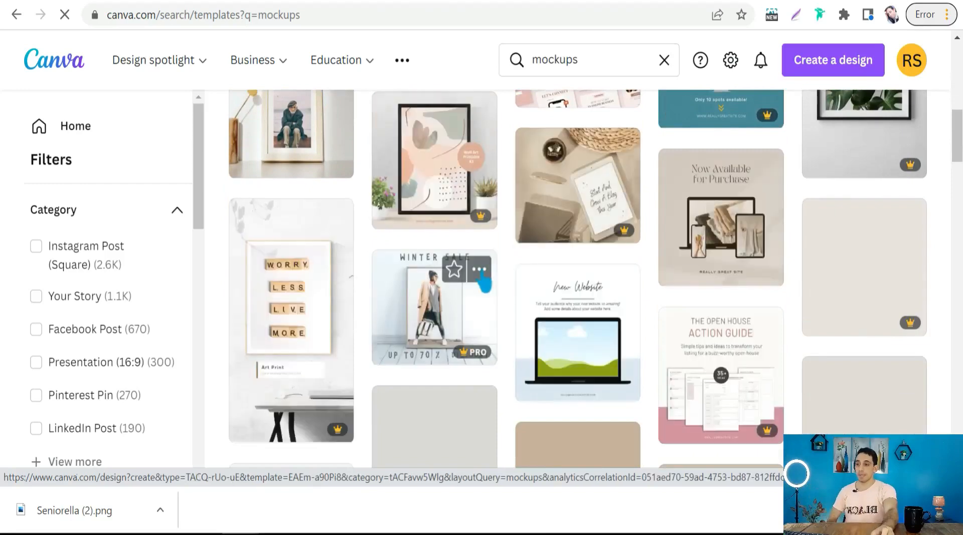
scroll(479, 296, "down", 3)
scroll(501, 296, "down", 2)
scroll(520, 305, "down", 5)
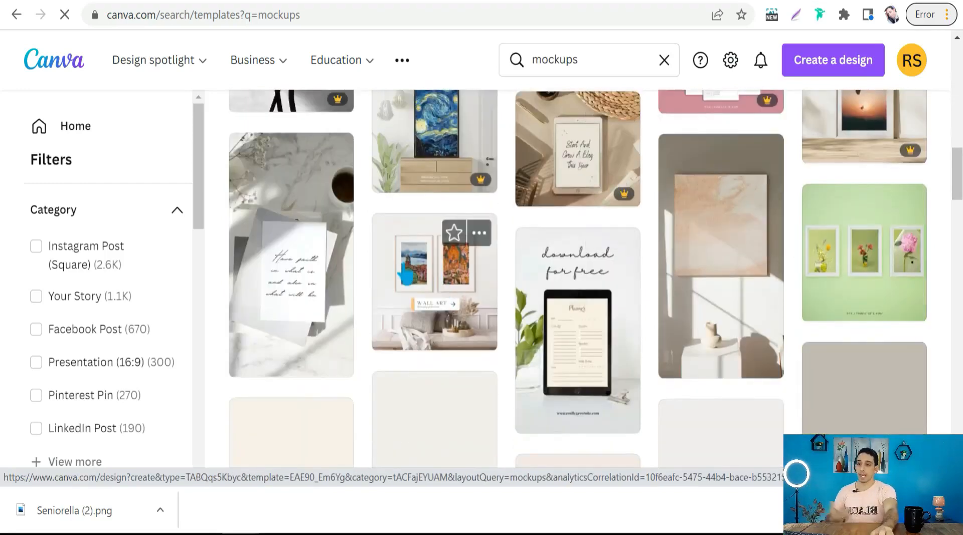
scroll(514, 226, "down", 4)
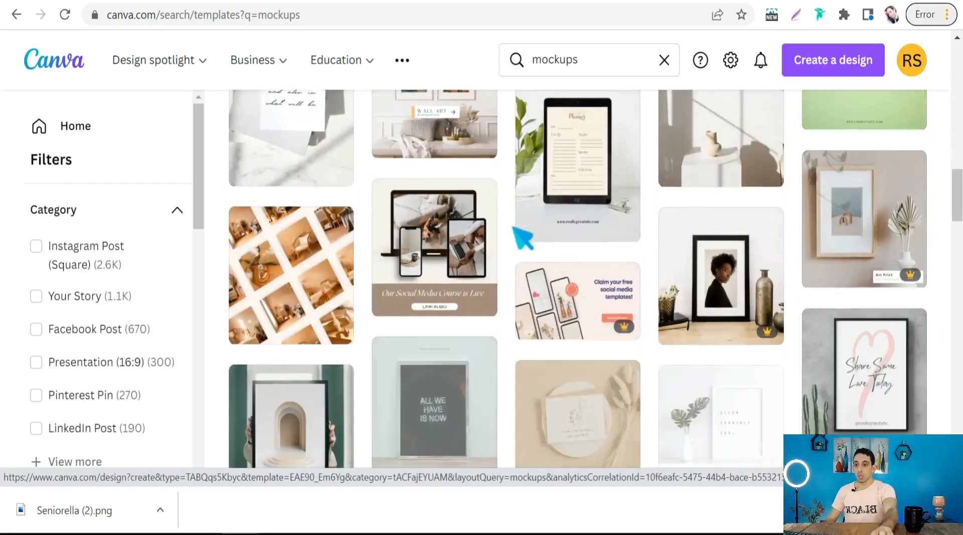
scroll(574, 265, "up", 3)
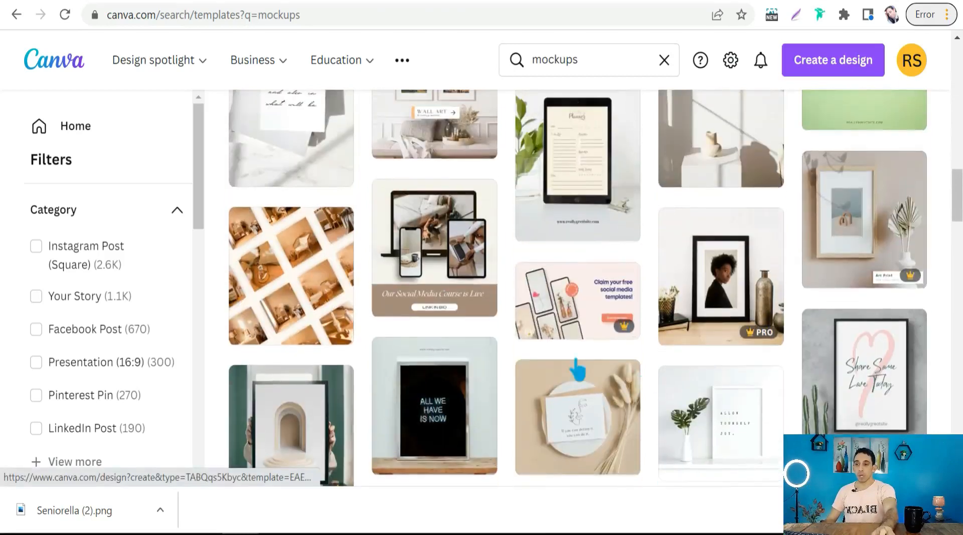
Open the Minimalist Portrait Photo Frame Mockup Instagram Post template and replace its framed portrait with the uploaded Seniorella 2024 design
left_click(731, 273)
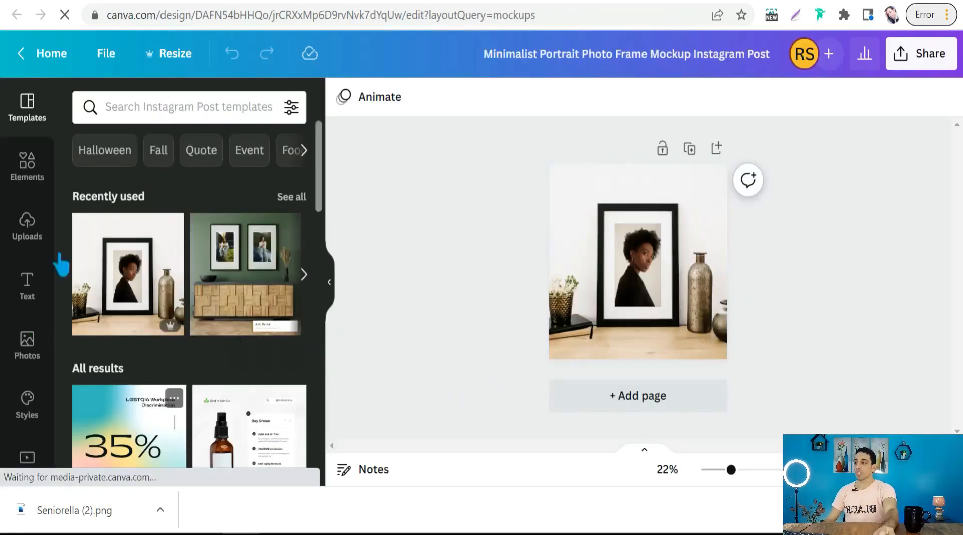
left_click(25, 236)
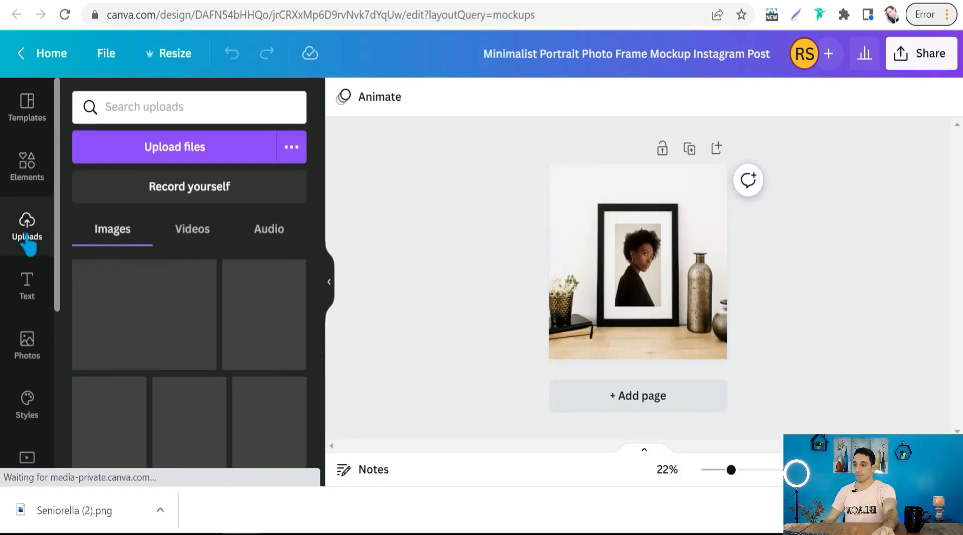
scroll(250, 370, "down", 4)
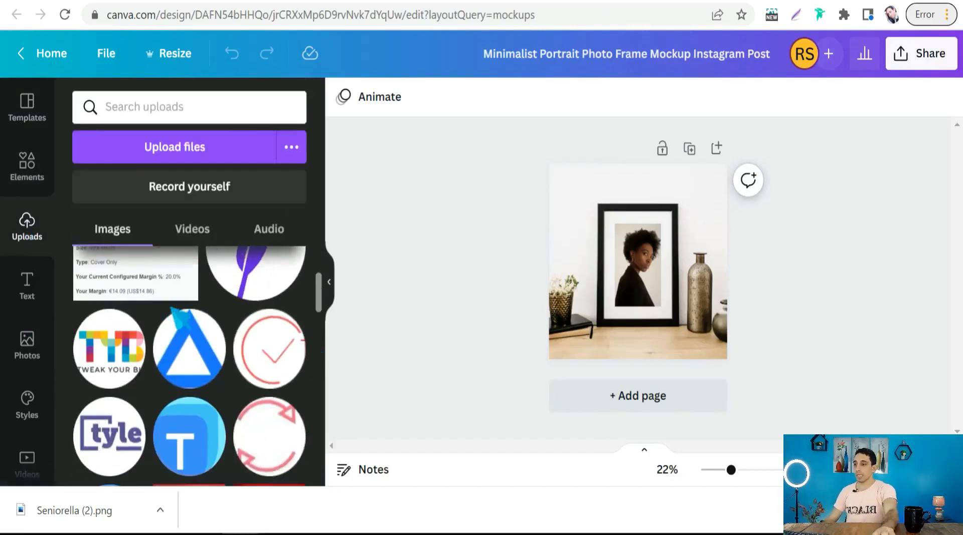
scroll(249, 370, "up", 3)
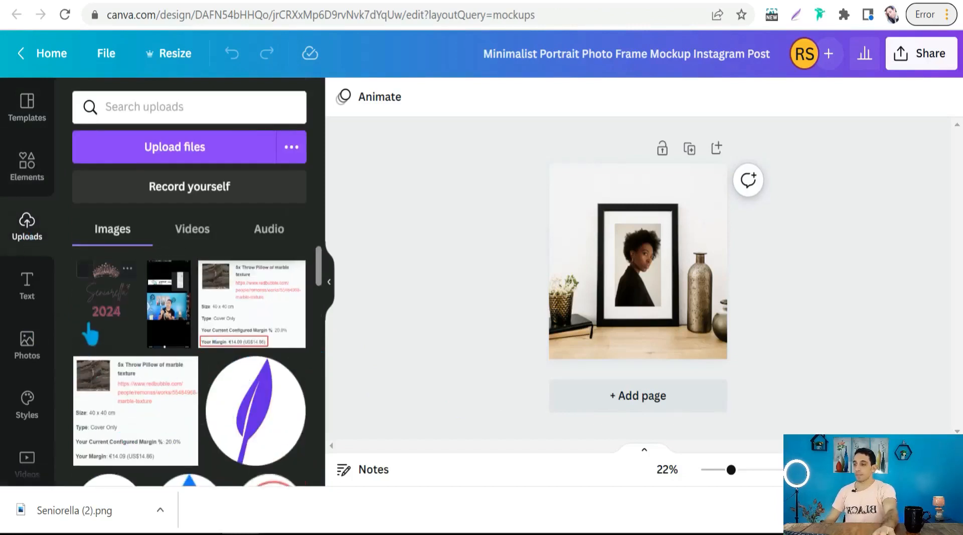
left_click_drag(104, 312, 635, 260)
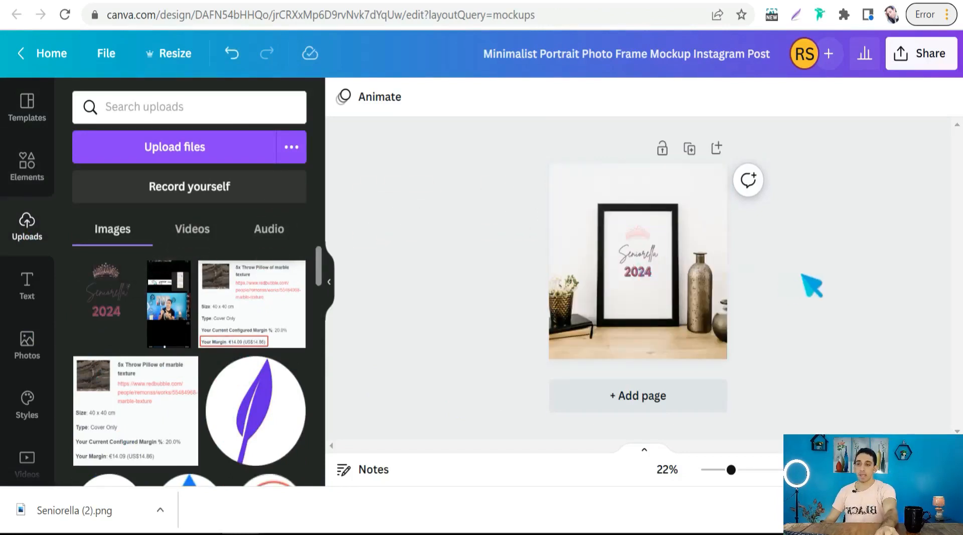